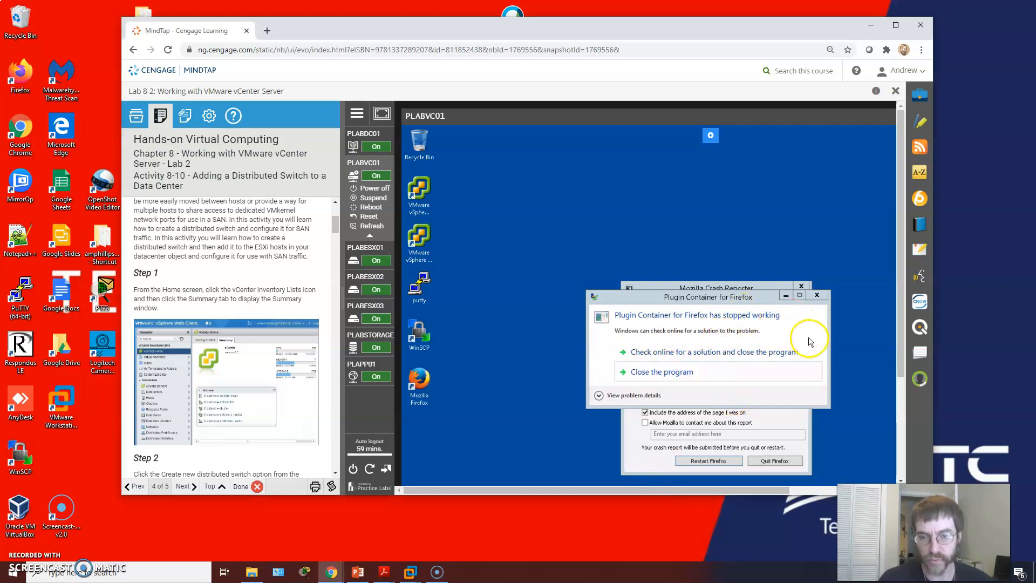
- Dismiss the Firefox plugin crash message and close the two vSphere Web Client tabs stuck on the loading screen
left_click(645, 373)
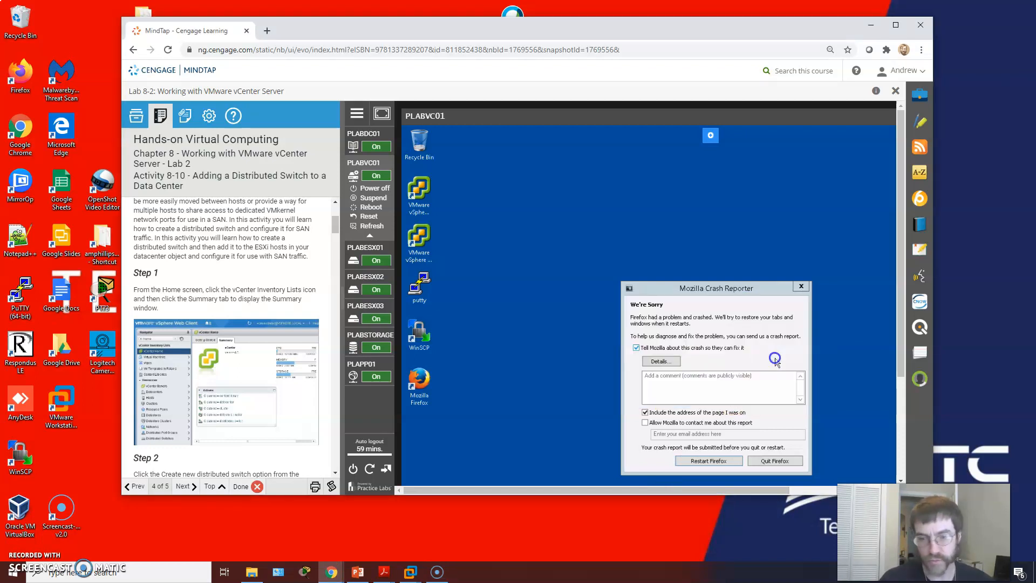
left_click(688, 381)
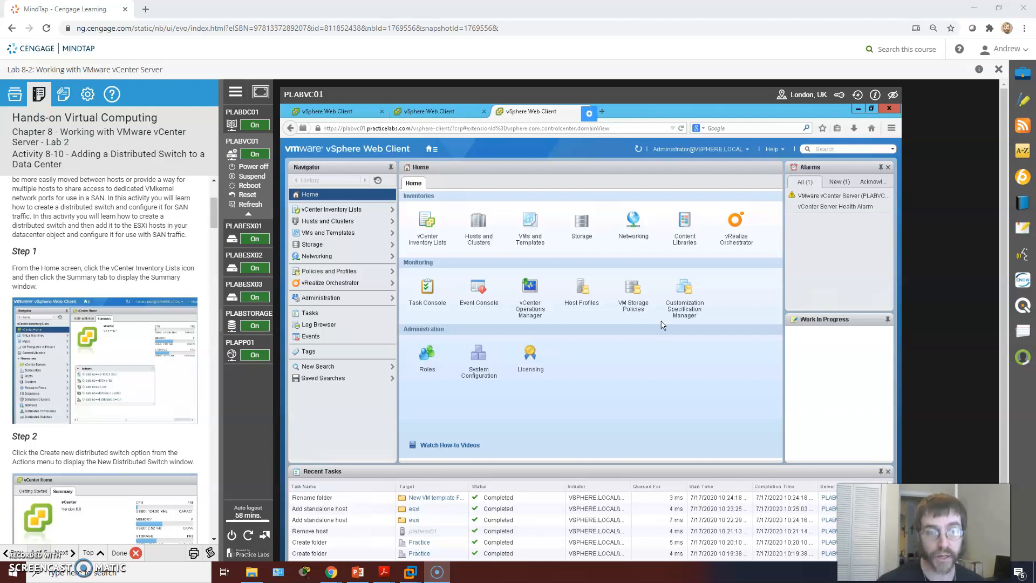
left_click(422, 111)
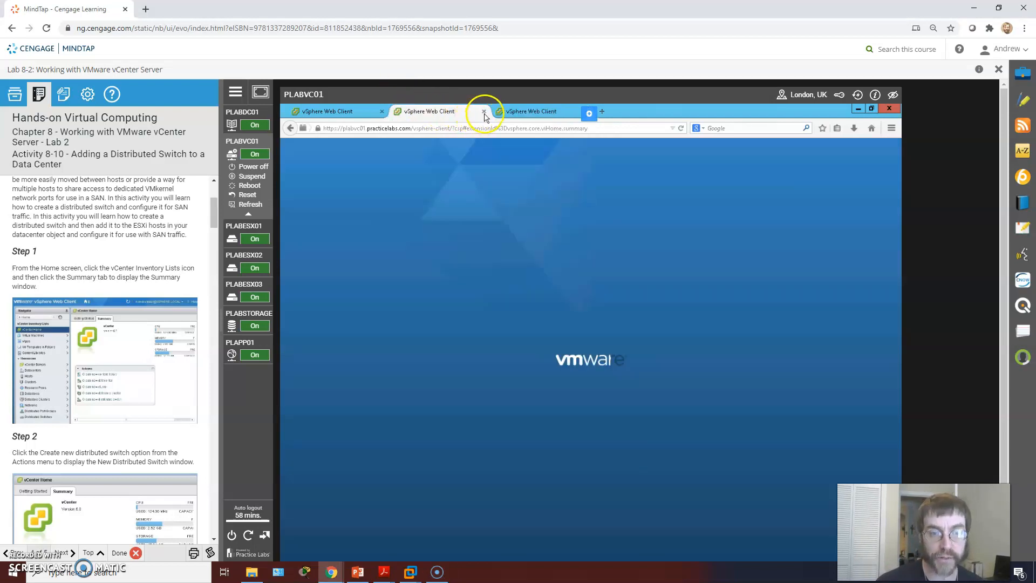
left_click(484, 112)
left_click(340, 110)
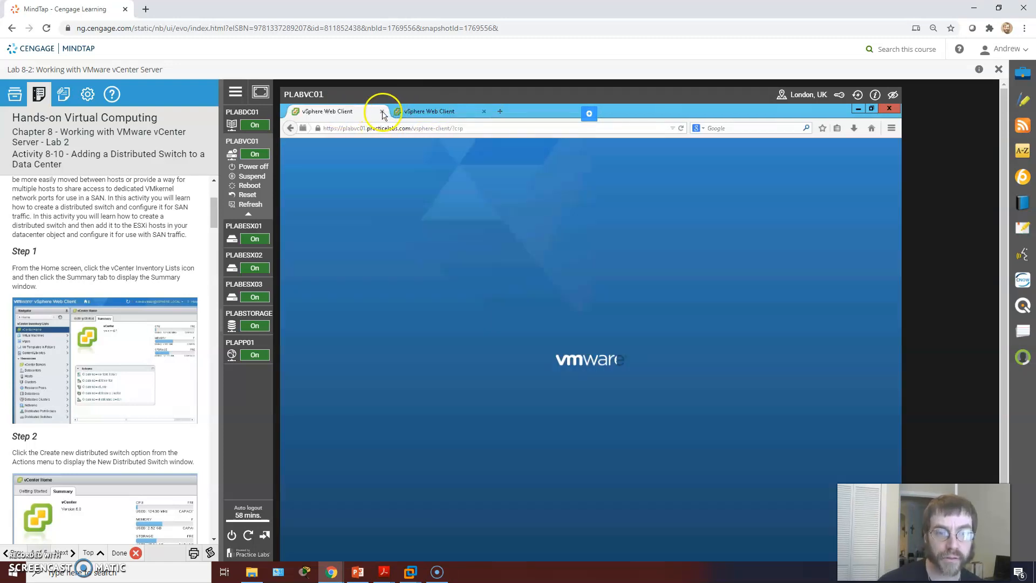
left_click(381, 112)
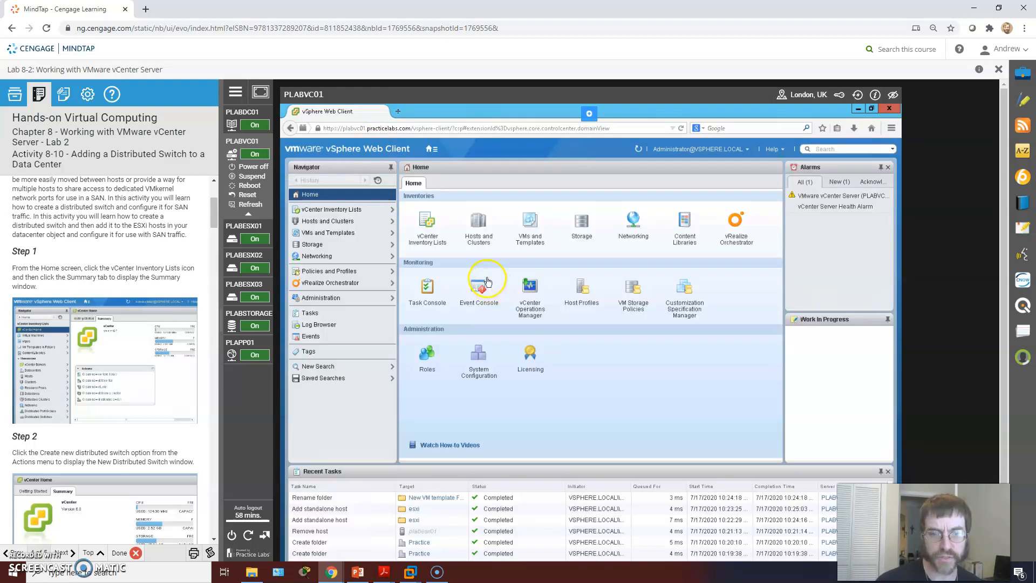
- Open the vCenter Inventory Lists and display the Summary page of vCenter Home
left_click(365, 210)
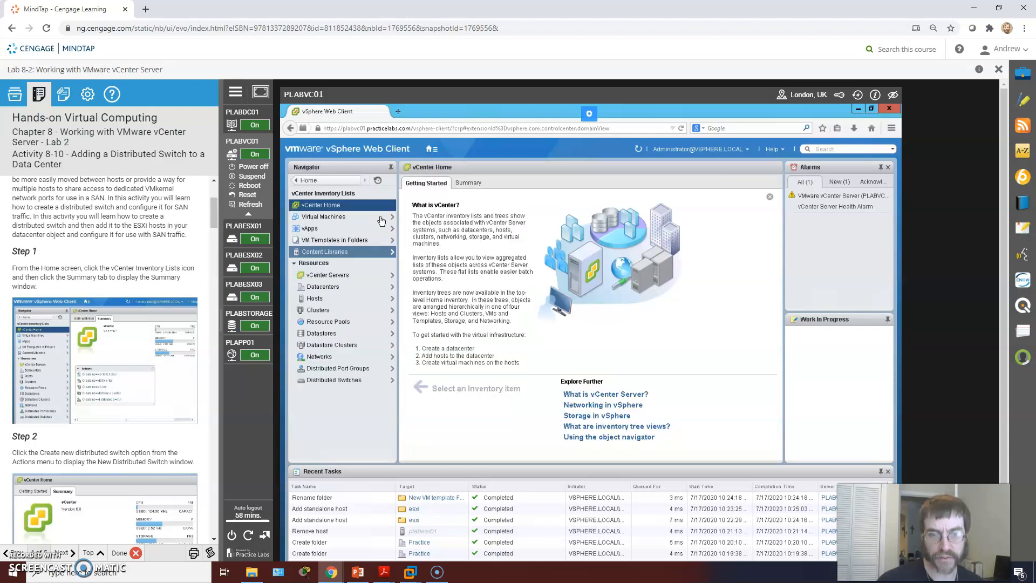
left_click(362, 209)
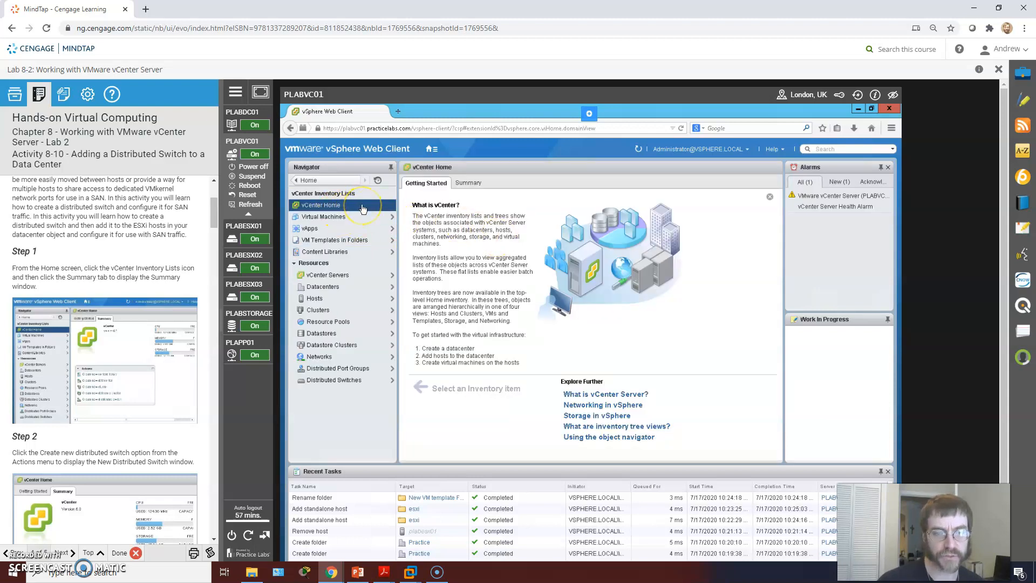
left_click(301, 179)
left_click(306, 183)
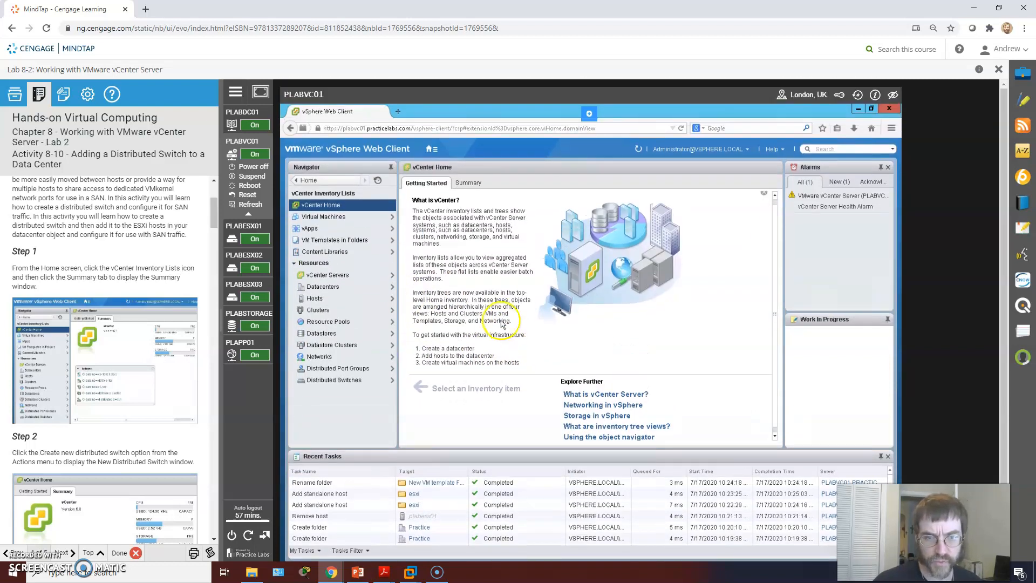
left_click(467, 184)
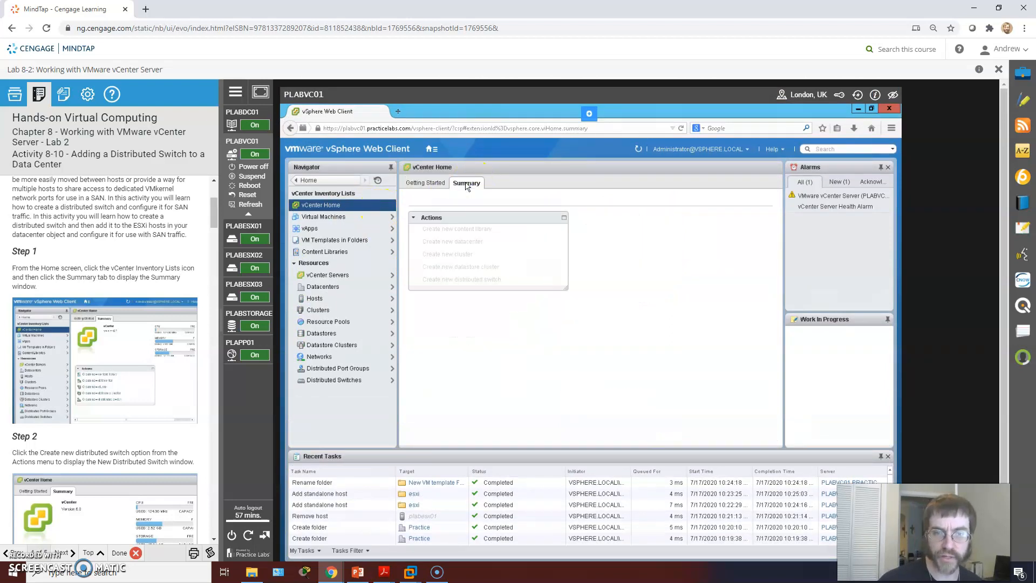
- Start creating a new distributed switch named DSwitch1, located in the Practice datacenter
left_click(461, 348)
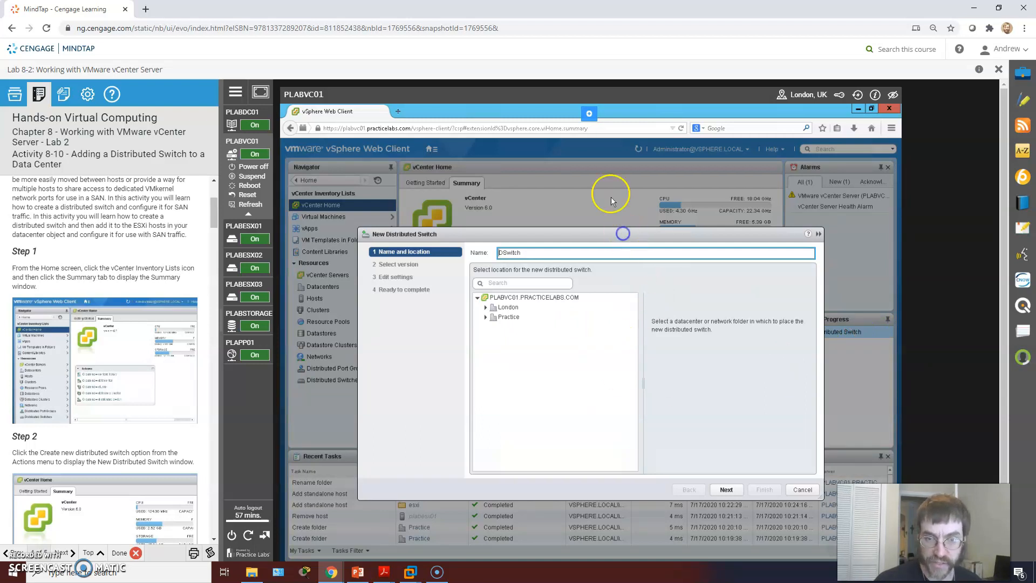
left_click(527, 254)
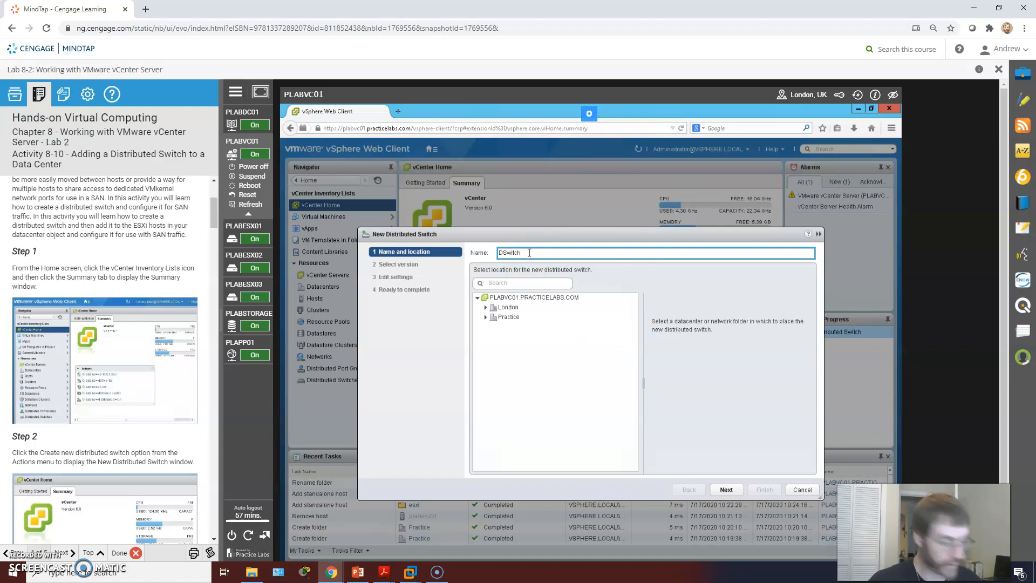
type("1")
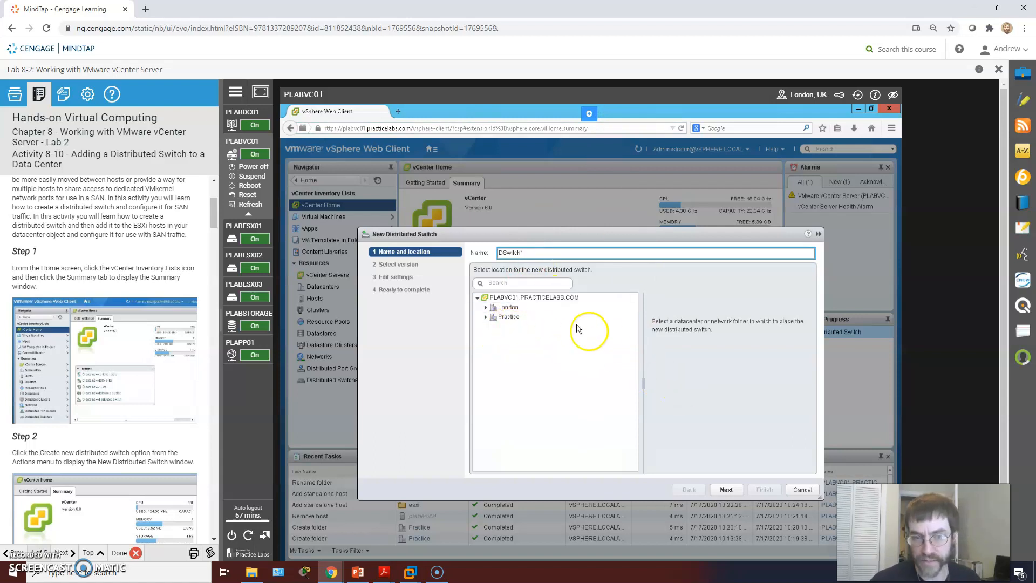
left_click(723, 489)
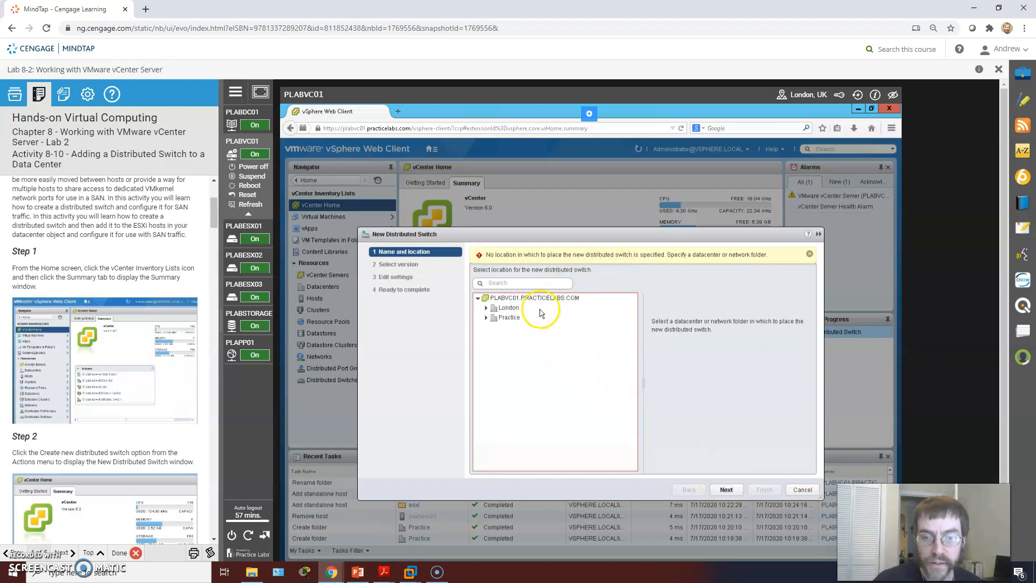
double_click(508, 317)
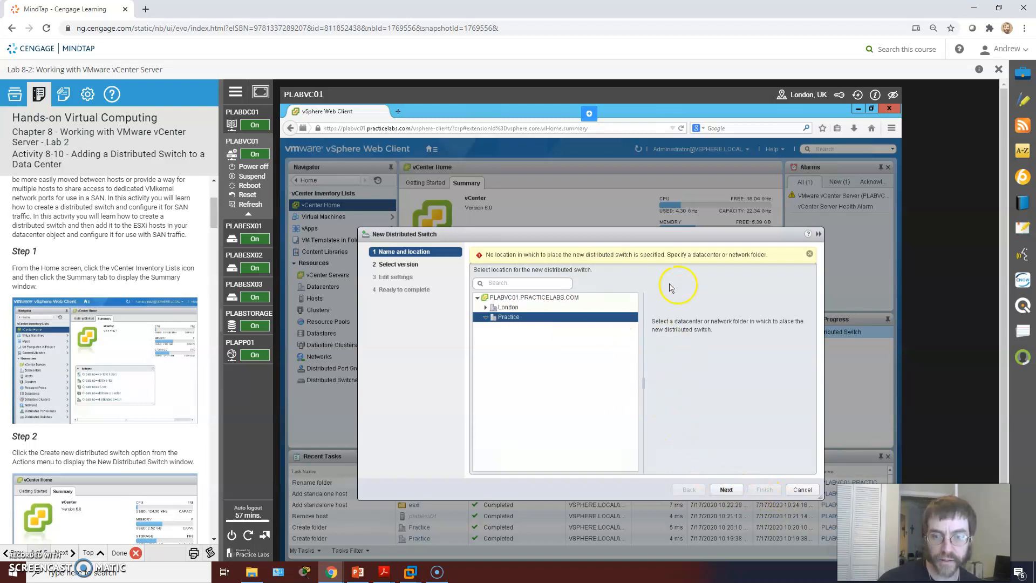
left_click(728, 490)
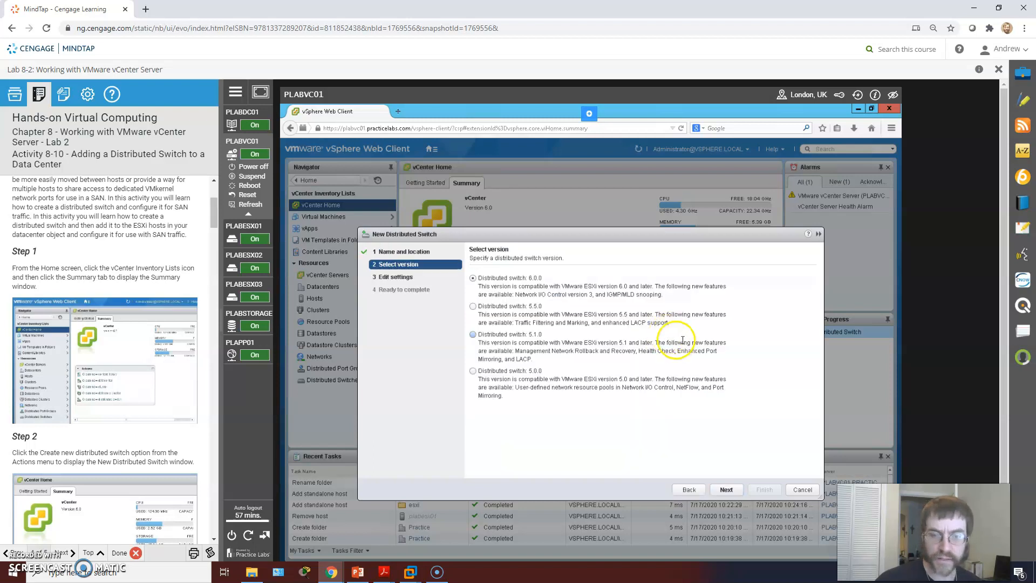
- Set the new distributed switch's version to 5.5.0 and continue to its settings
scroll(116, 335, "down", 2)
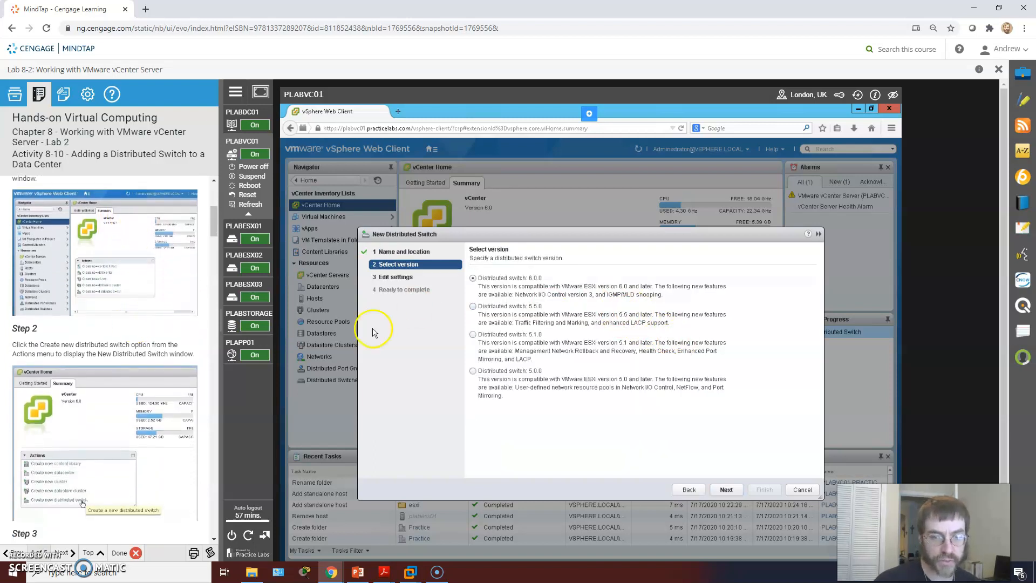
left_click(473, 306)
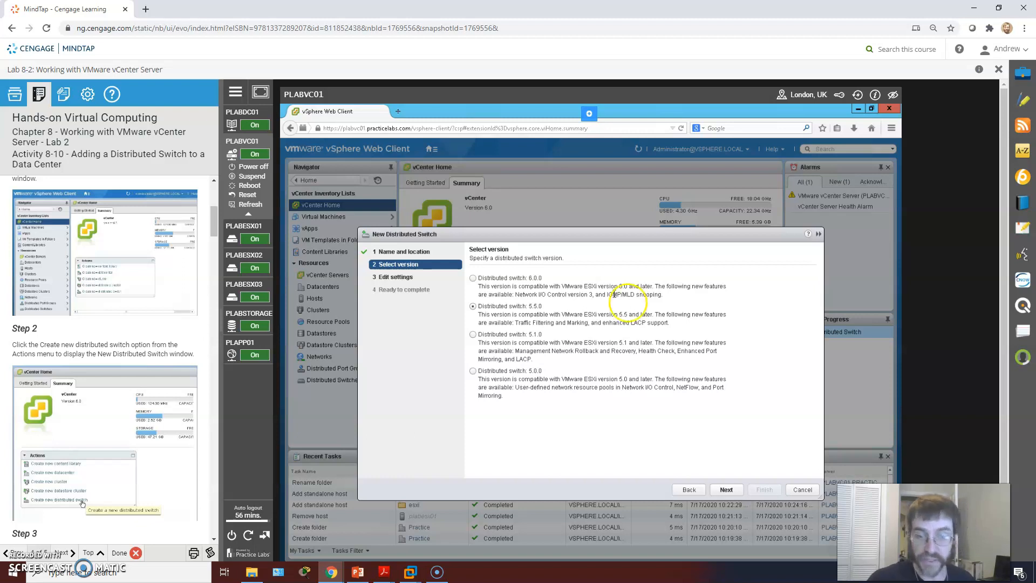
left_click(726, 489)
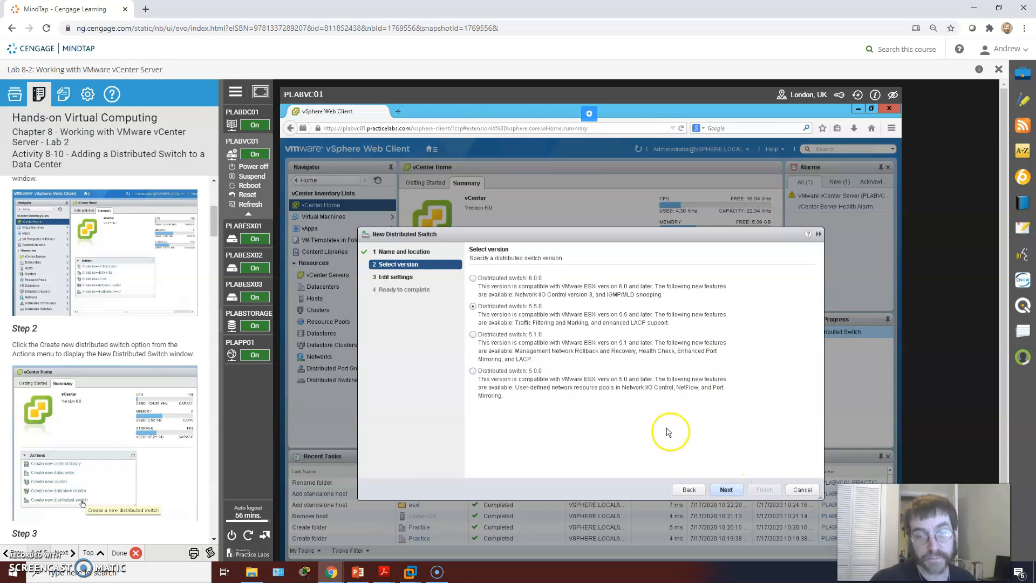
- Set the number of uplinks to 1 and name the default port group Storage Network
scroll(113, 345, "down", 1)
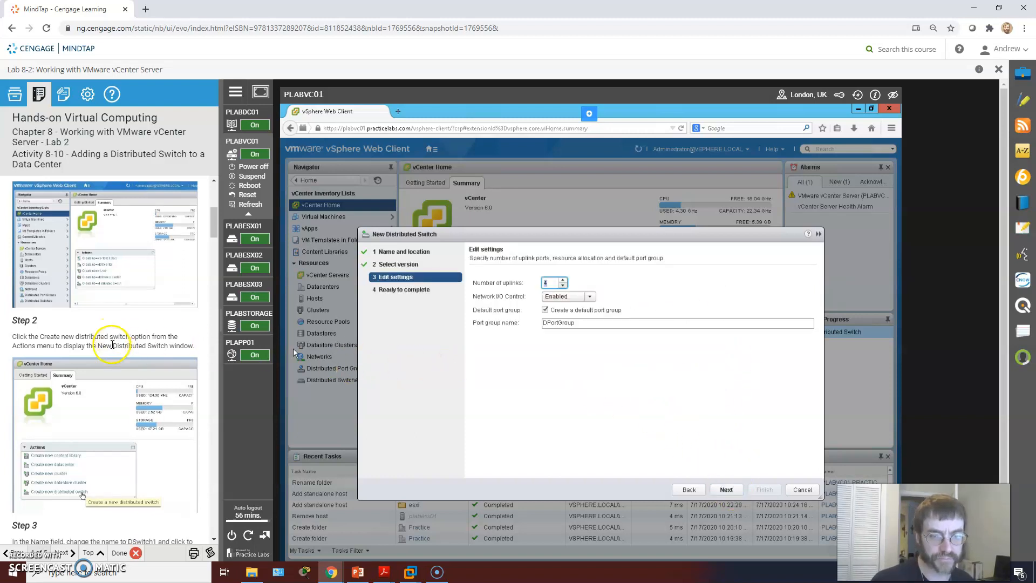
scroll(113, 345, "down", 3)
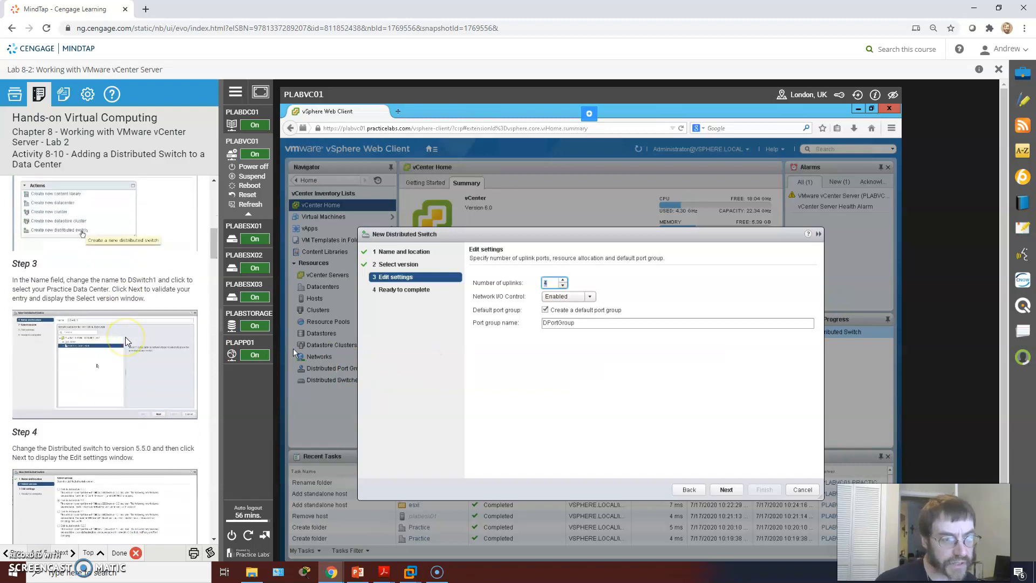
scroll(126, 341, "down", 5)
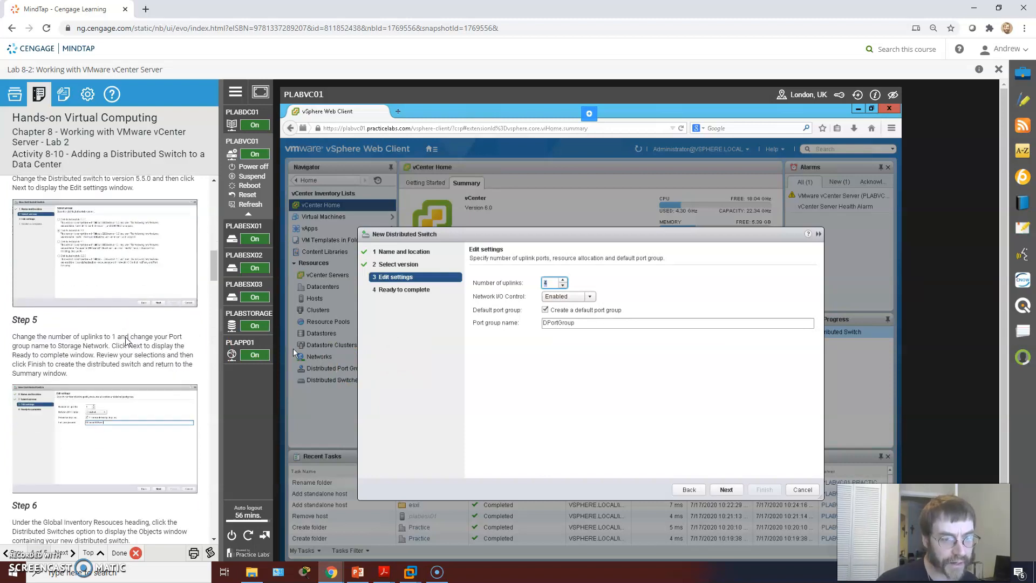
left_click(563, 286)
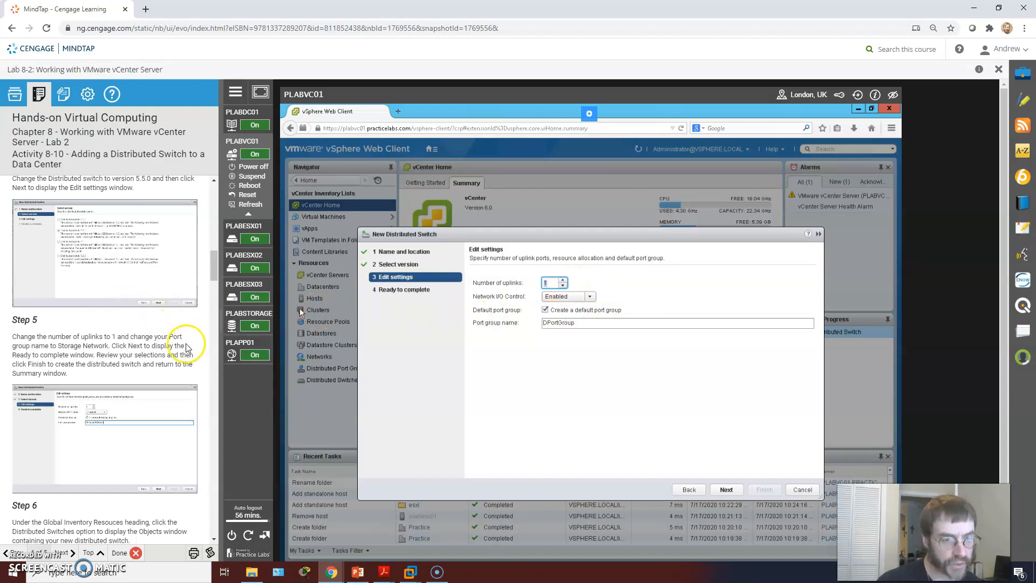
left_click_drag(581, 324, 448, 320)
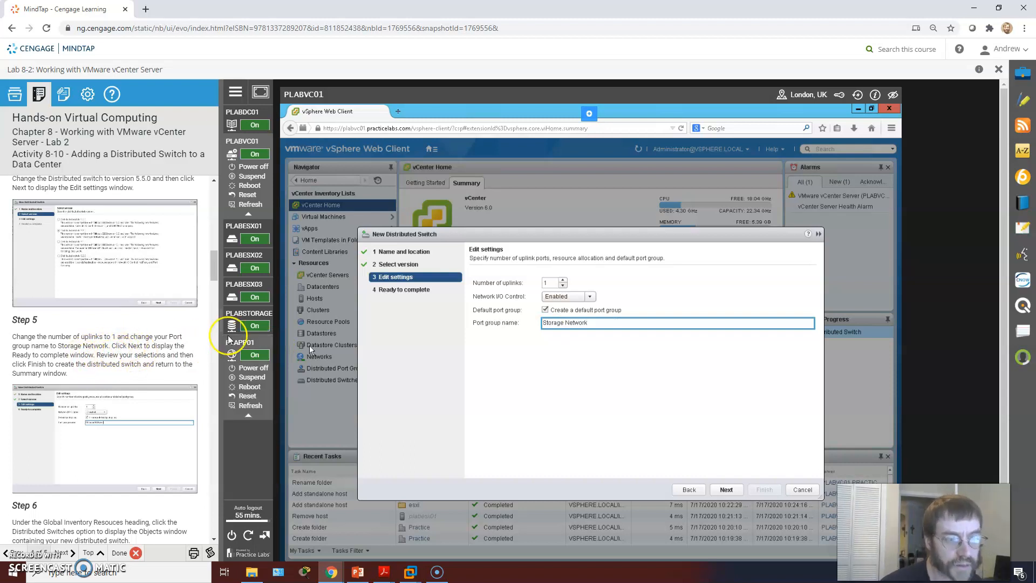
- Continue to the settings review and finish creating the distributed switch
scroll(114, 353, "down", 1)
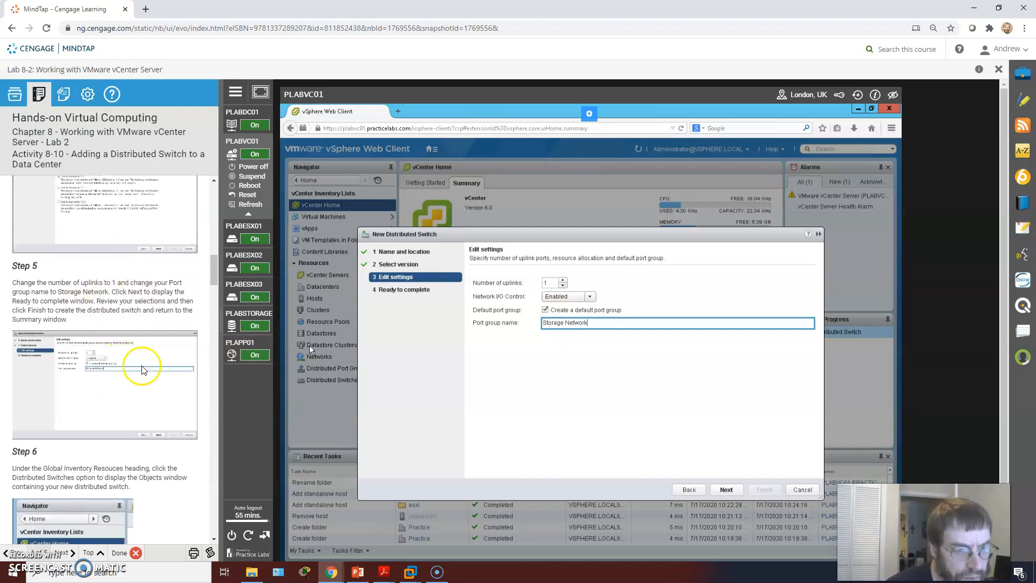
scroll(111, 351, "down", 1)
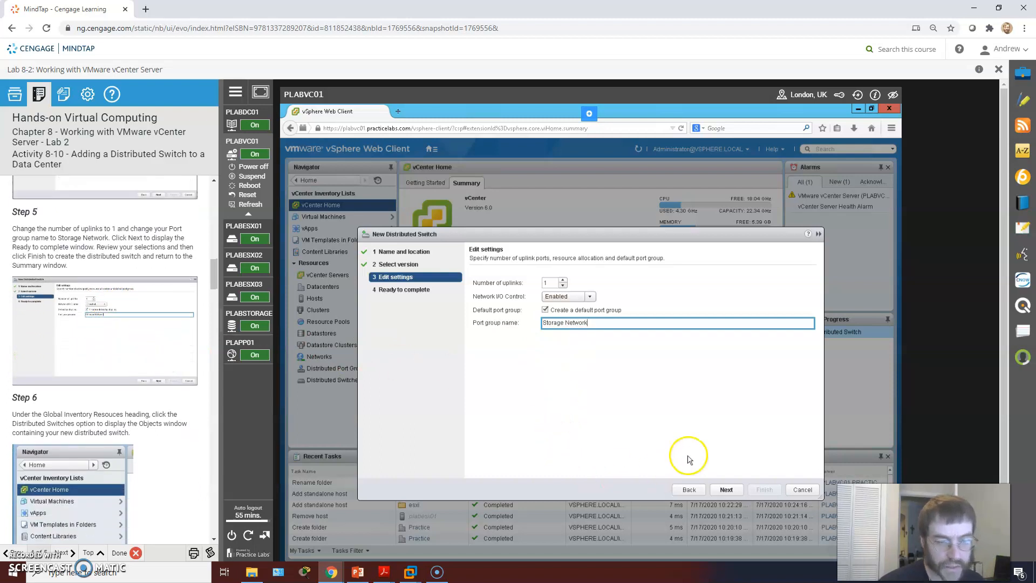
left_click(728, 488)
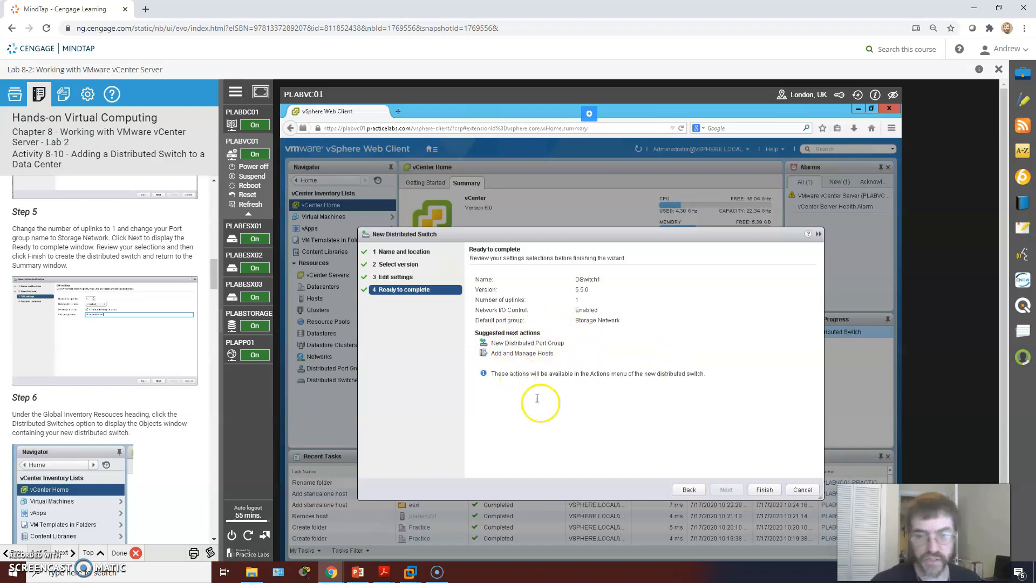
left_click(764, 489)
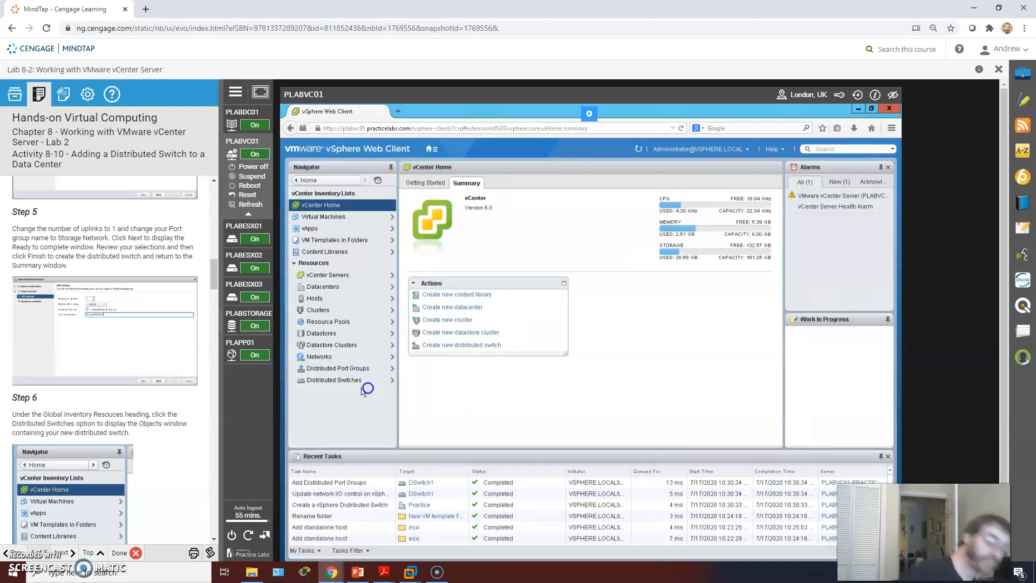
- Open the Distributed Switches inventory list and display the Summary page of DSwitch1
scroll(183, 345, "down", 2)
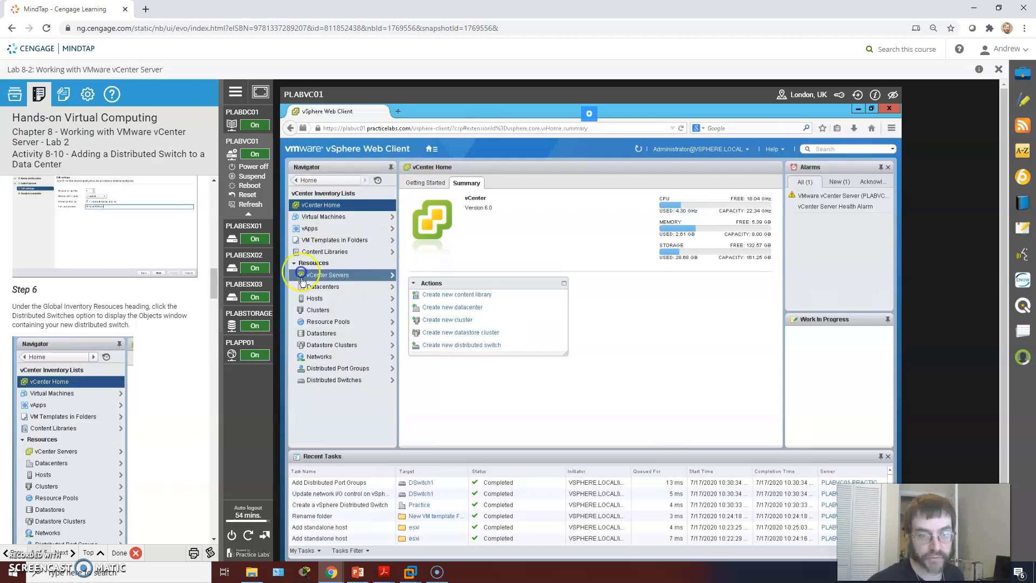
left_click(324, 381)
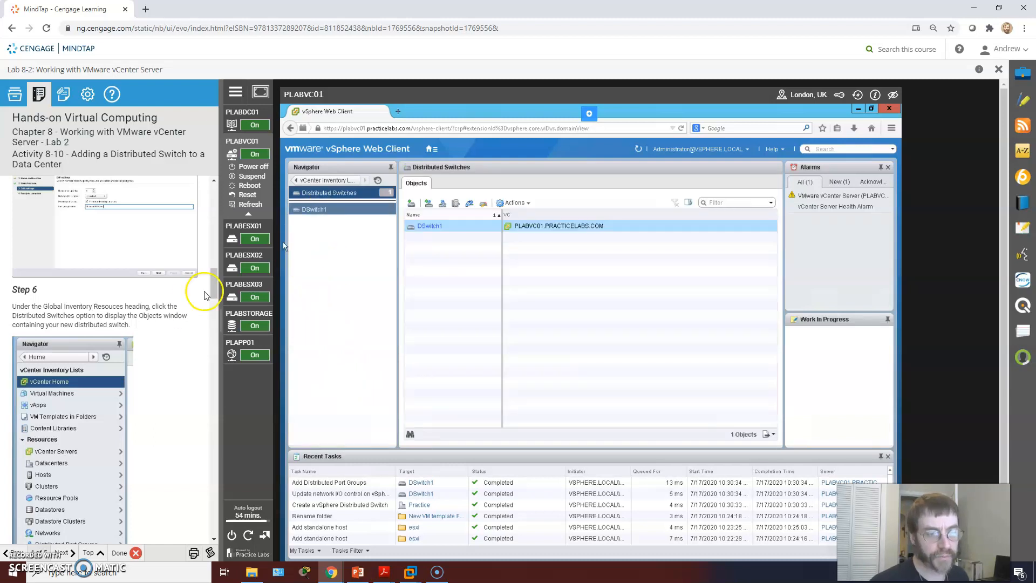
scroll(173, 310, "down", 4)
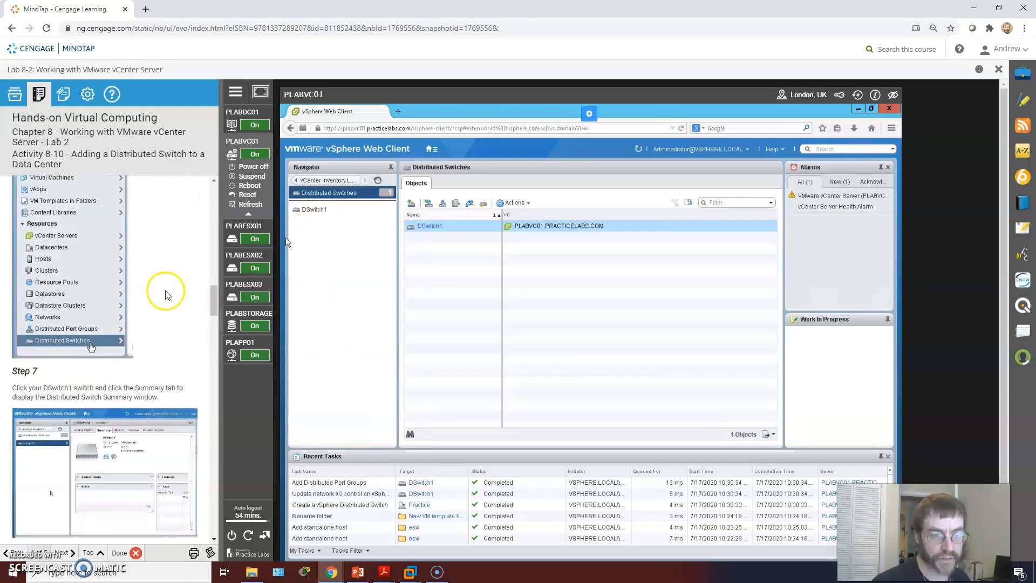
scroll(132, 301, "down", 2)
mouse_move(271, 260)
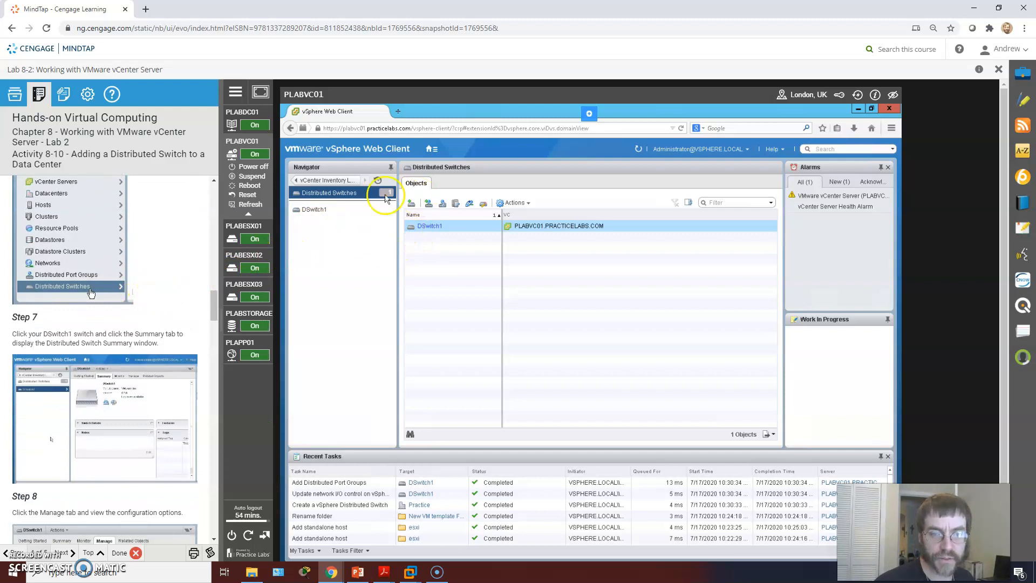
left_click(310, 209)
left_click(302, 180)
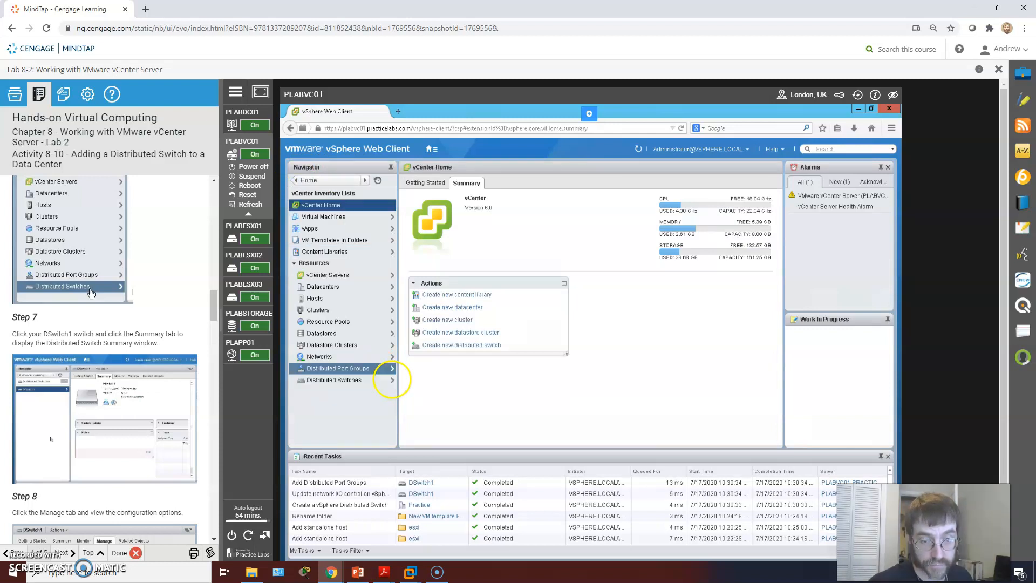
left_click(390, 381)
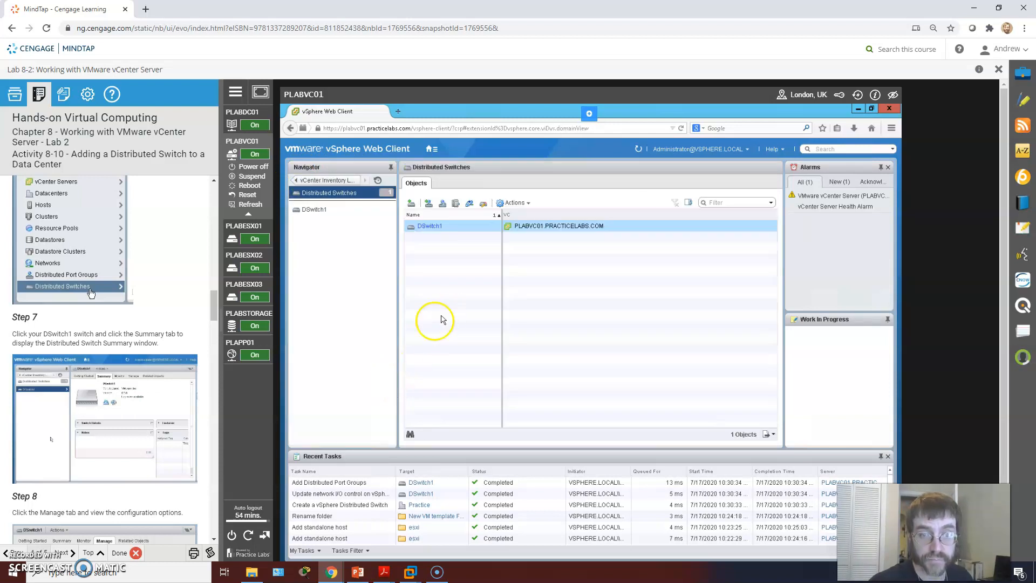
left_click(313, 210)
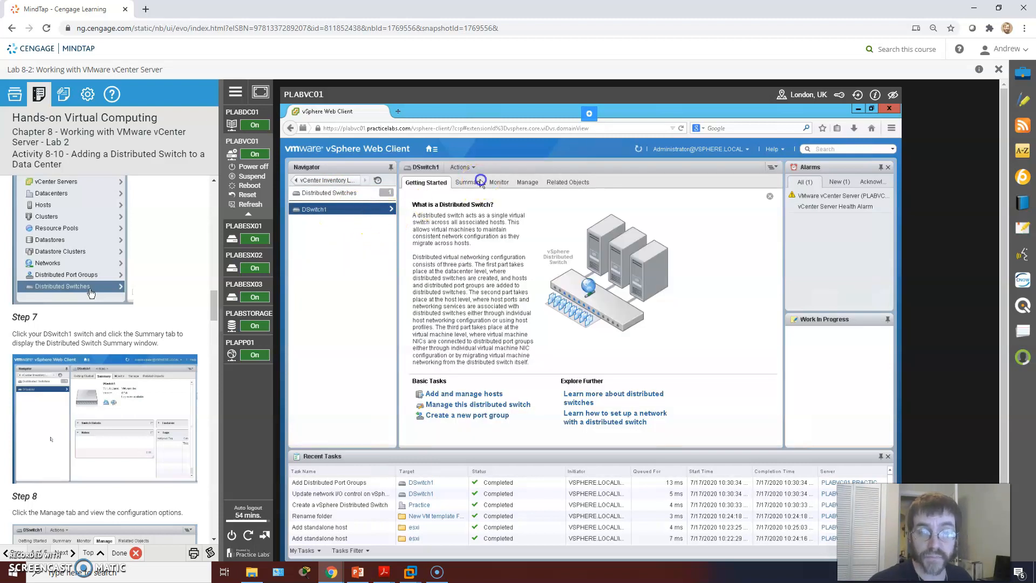
left_click(478, 183)
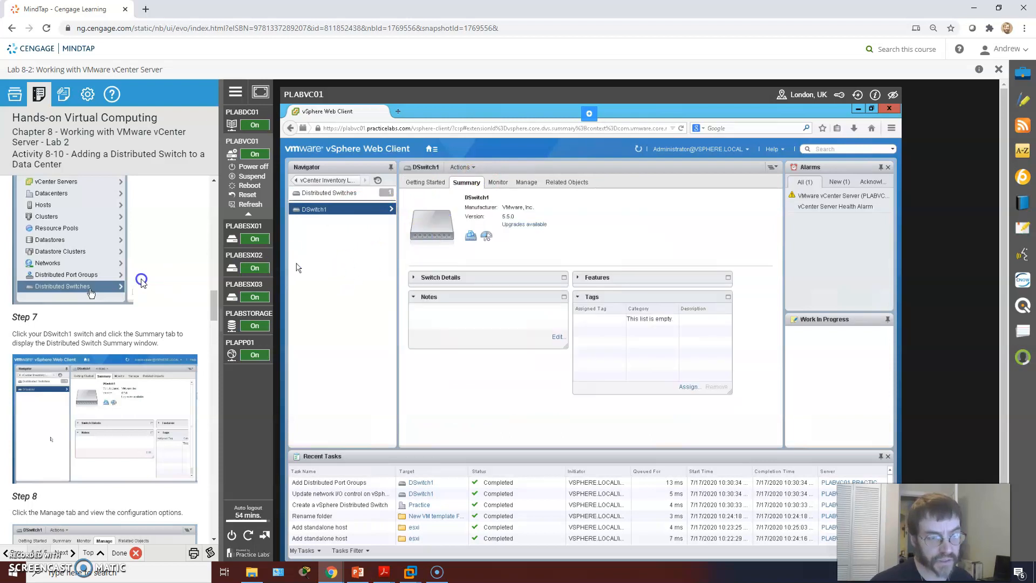
- Display the Manage page of DSwitch1 and view its configuration settings
scroll(163, 277, "down", 1)
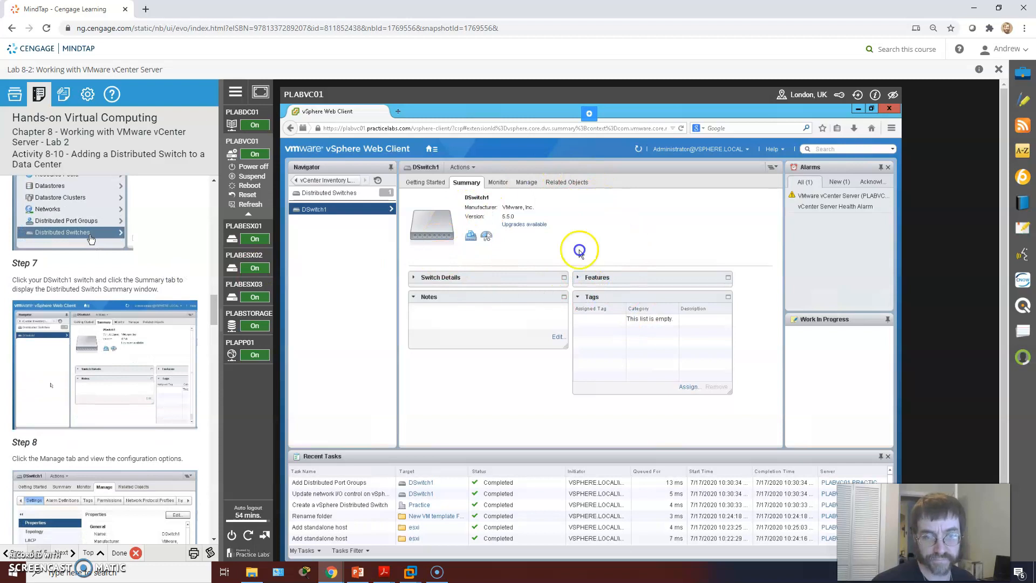
scroll(145, 416, "down", 1)
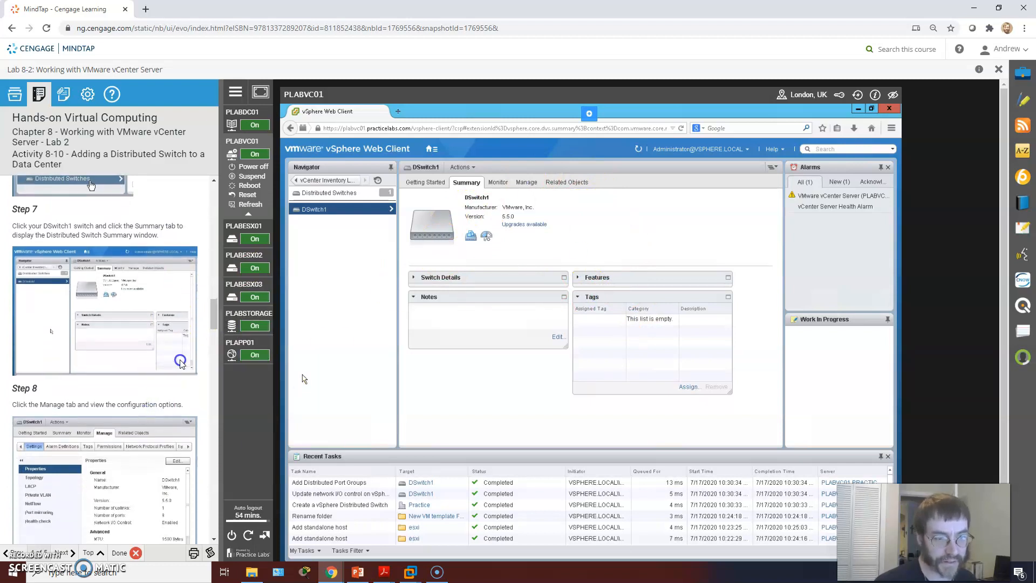
left_click(522, 181)
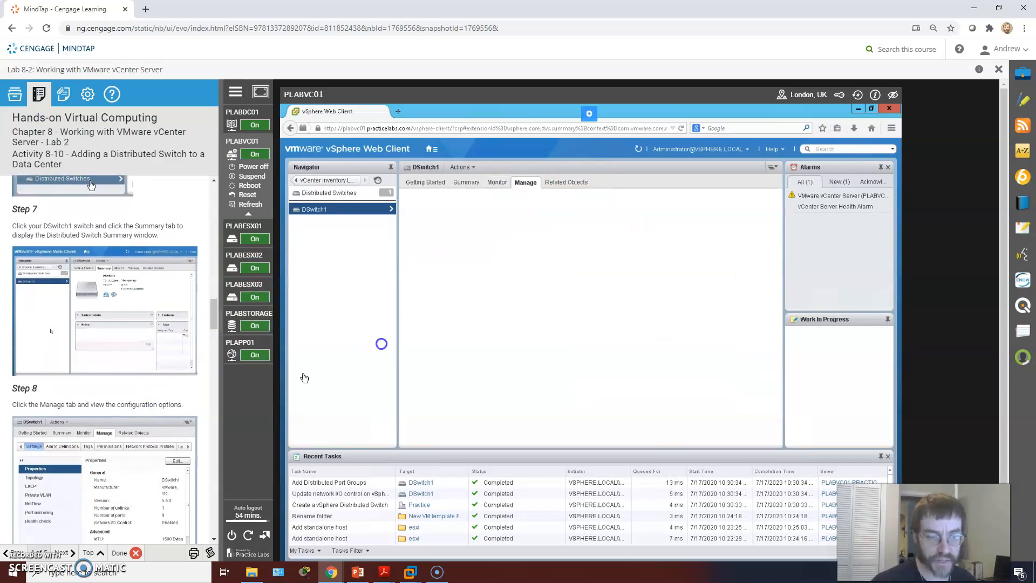
scroll(163, 349, "down", 2)
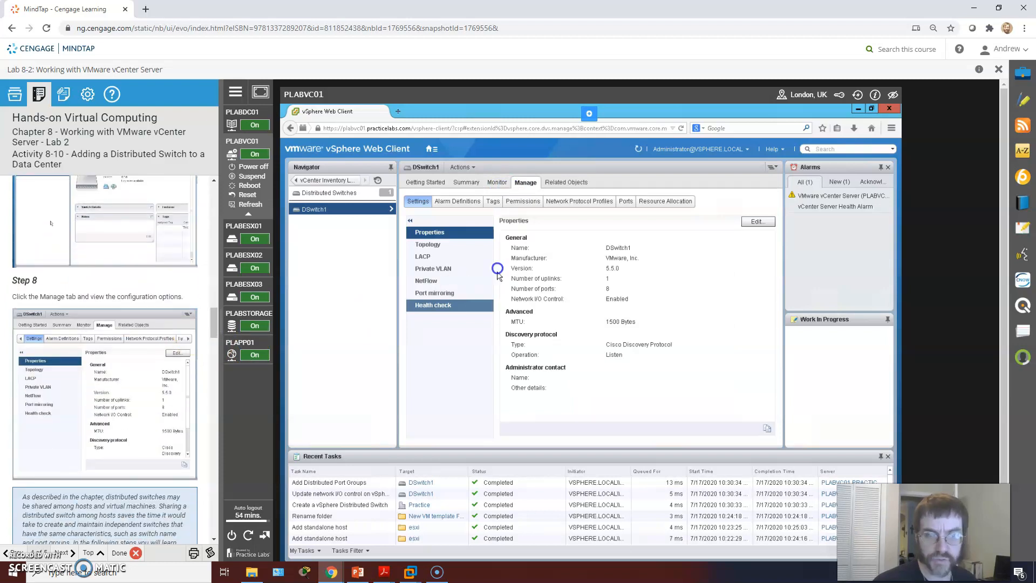
left_click(423, 251)
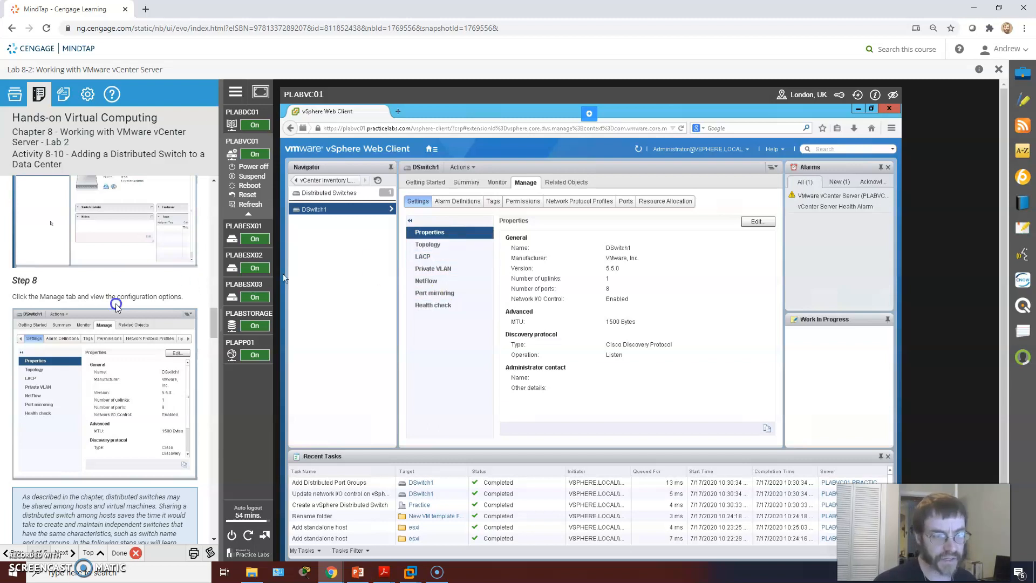
- Start adding and managing hosts on DSwitch1 with the Add hosts task and pick 192.168.0.3 as the new host
scroll(116, 306, "down", 4)
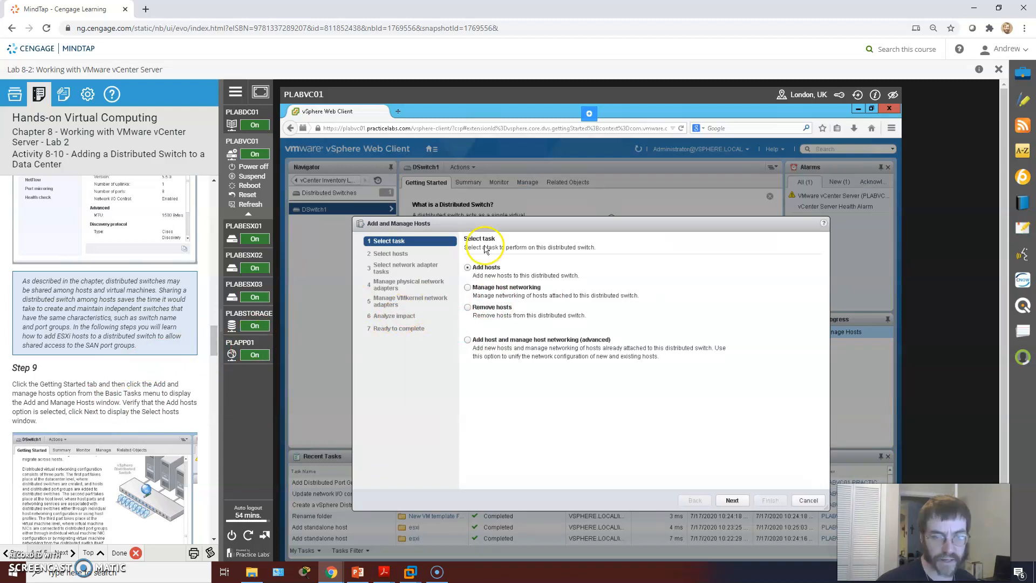
left_click(731, 501)
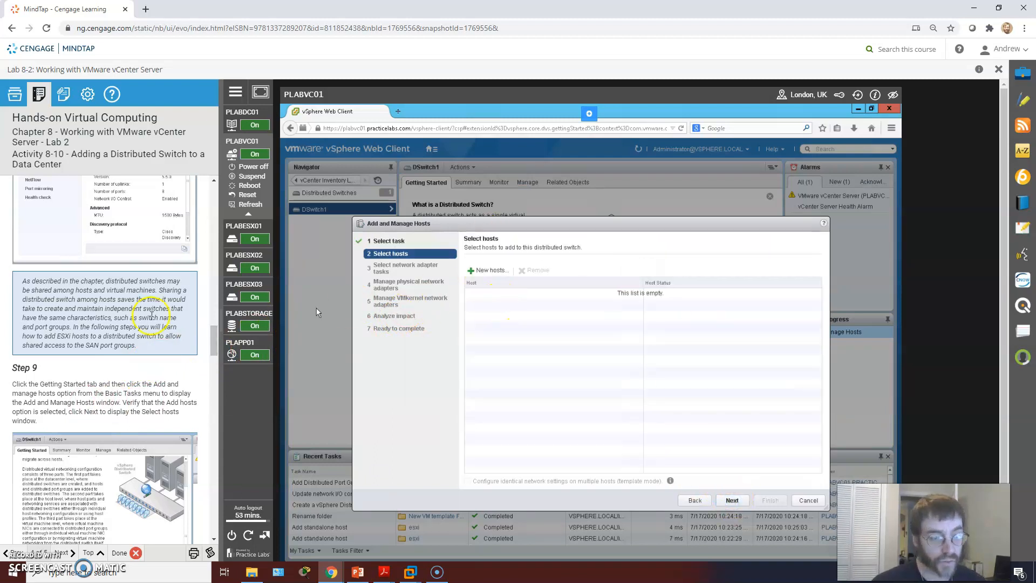
scroll(152, 315, "down", 6)
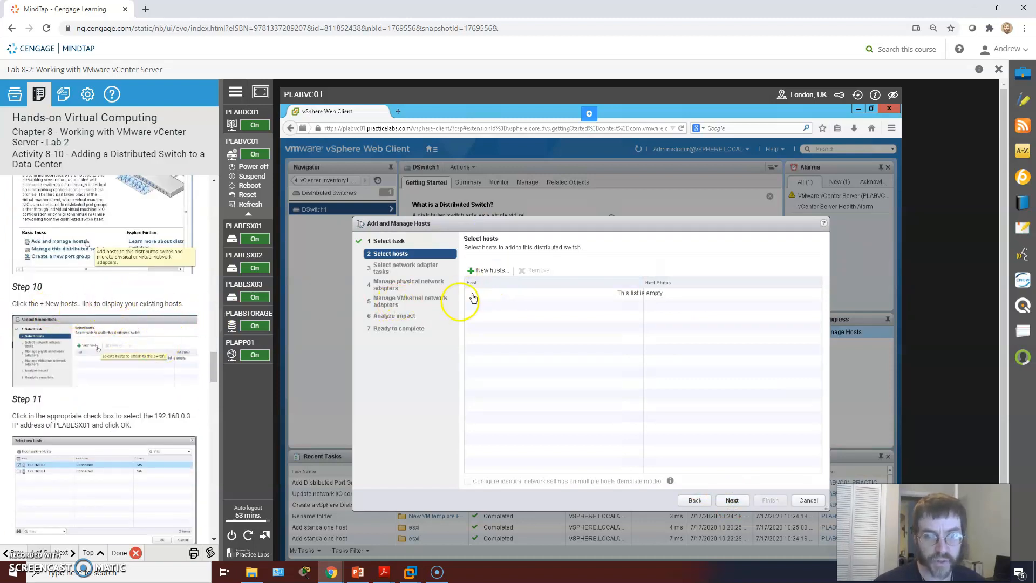
left_click(487, 271)
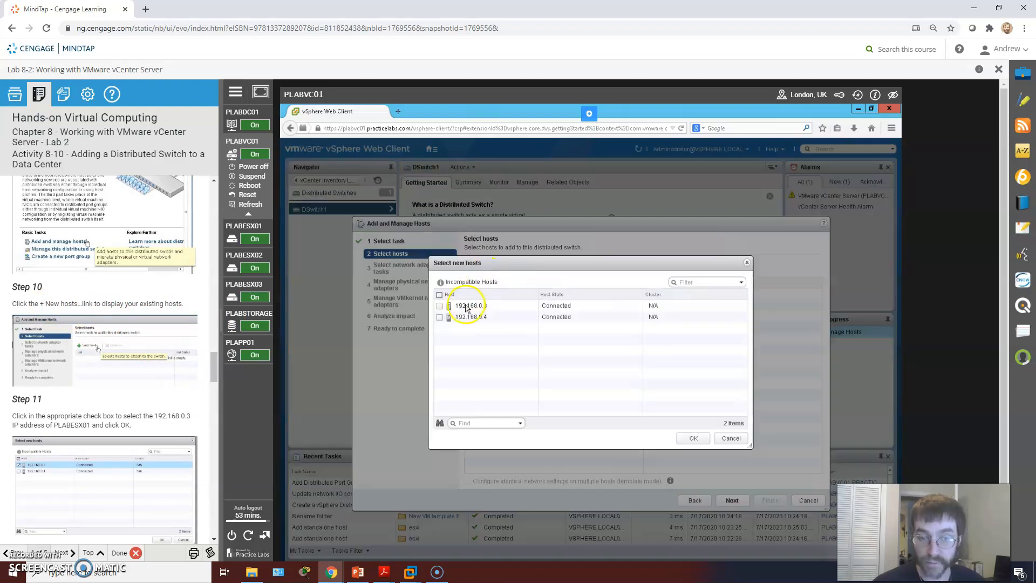
left_click(440, 306)
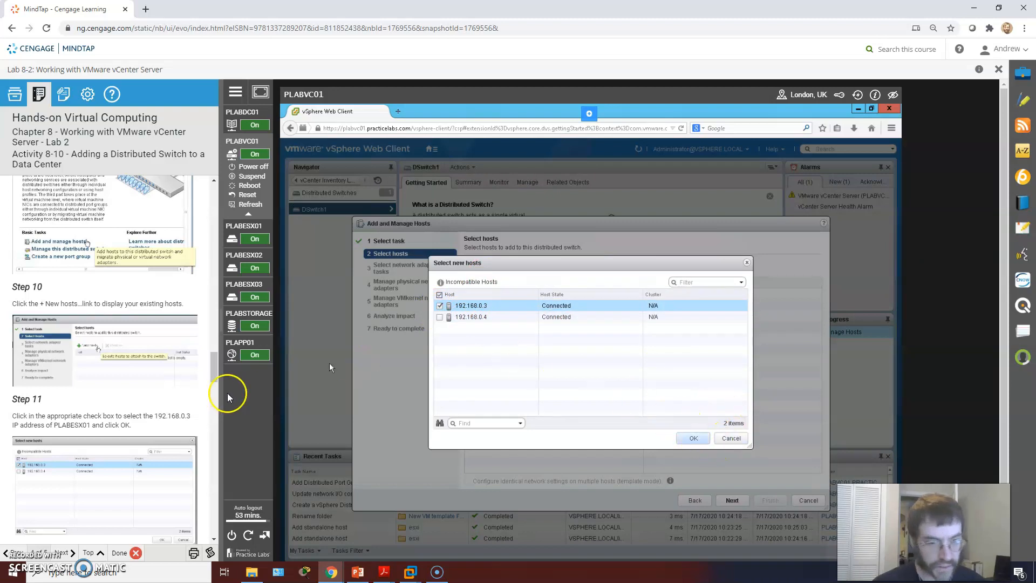
scroll(215, 393, "down", 2)
left_click(694, 438)
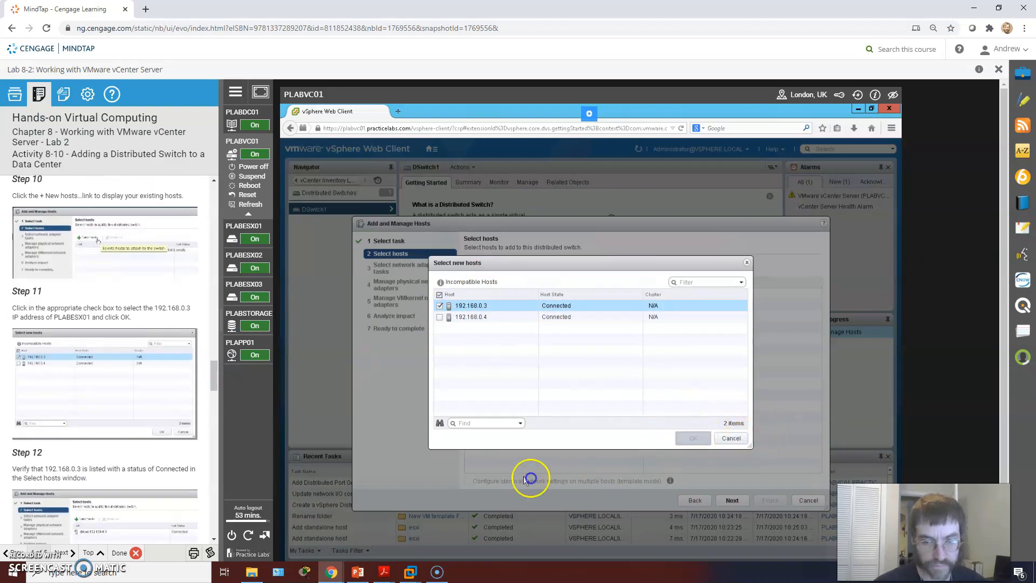
- Continue to the physical network adapters with the Manage physical adapters and Manage VMkernel adapters tasks selected
scroll(143, 378, "down", 2)
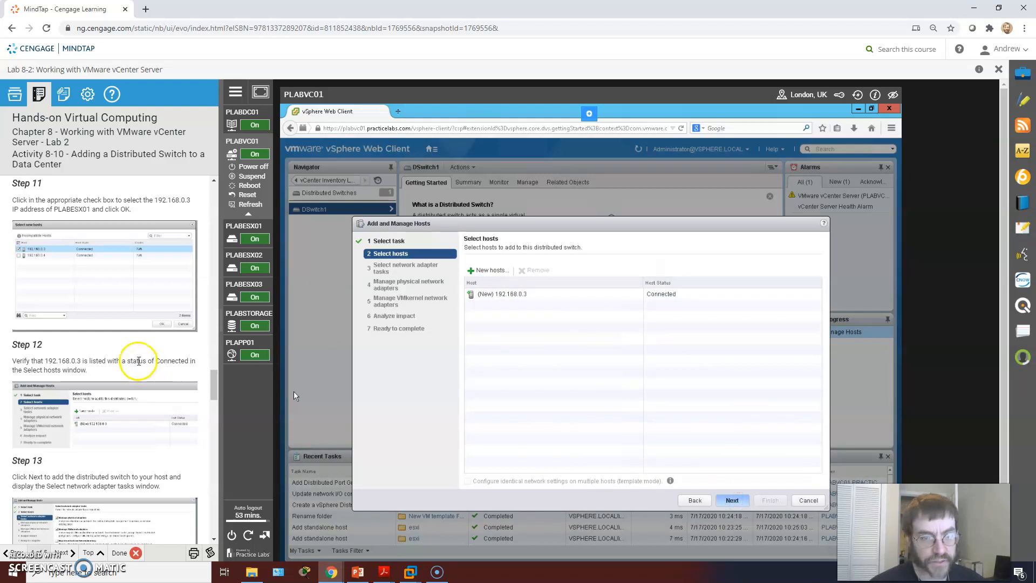
scroll(136, 351, "down", 2)
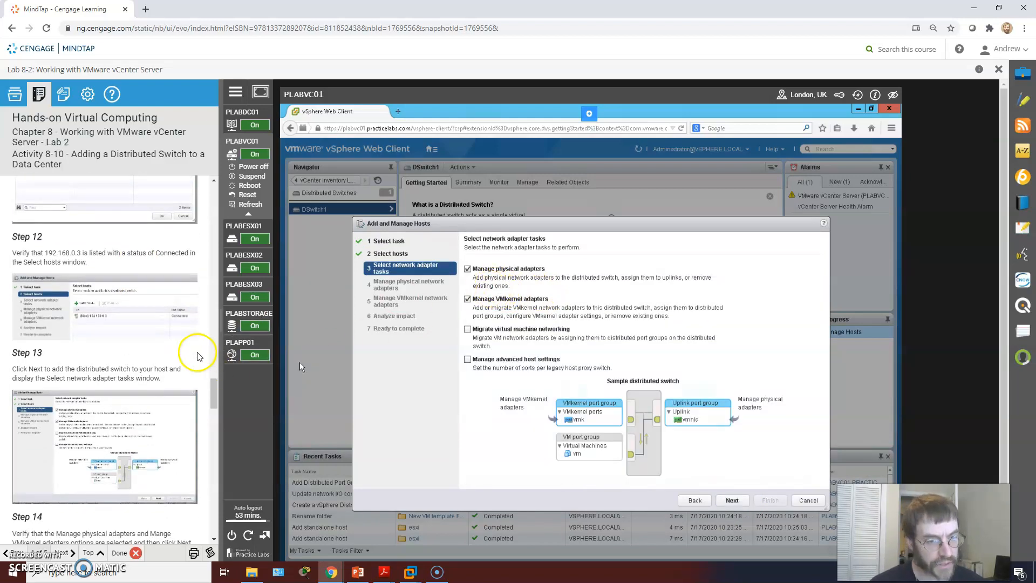
scroll(139, 348, "down", 1)
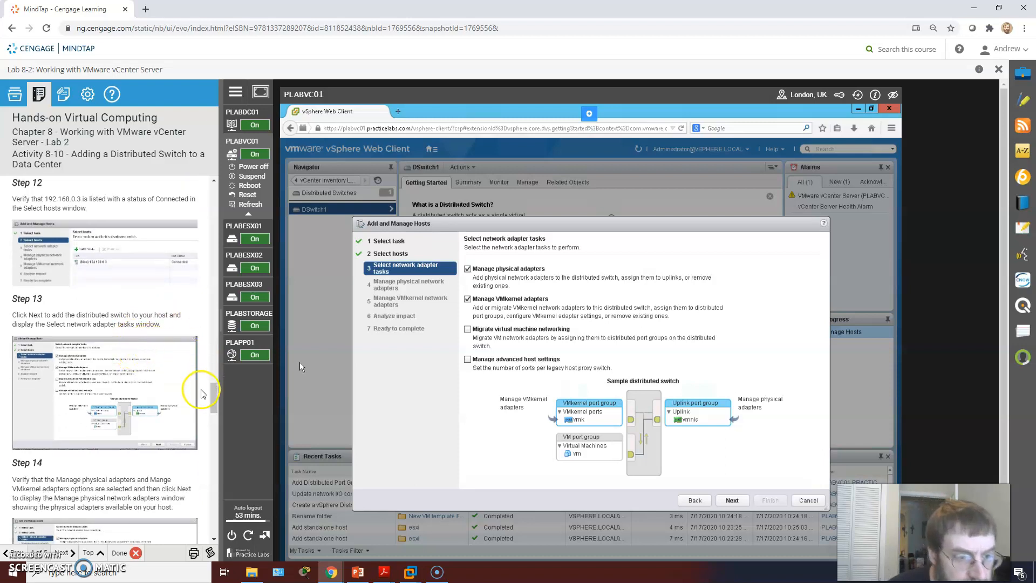
left_click(227, 333)
left_click_drag(221, 325, 280, 325)
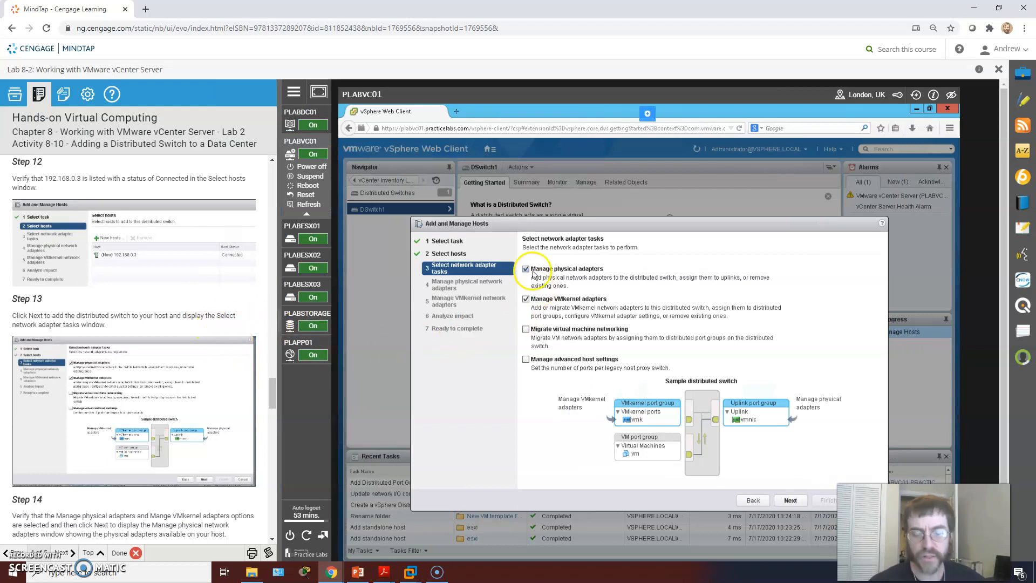
scroll(566, 293, "down", 2)
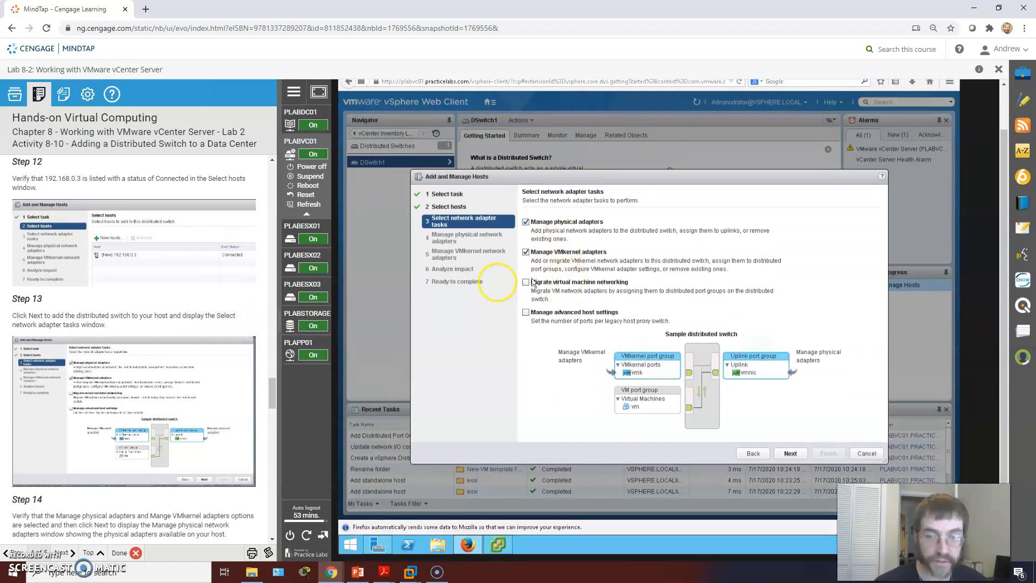
scroll(150, 316, "down", 1)
scroll(150, 315, "down", 3)
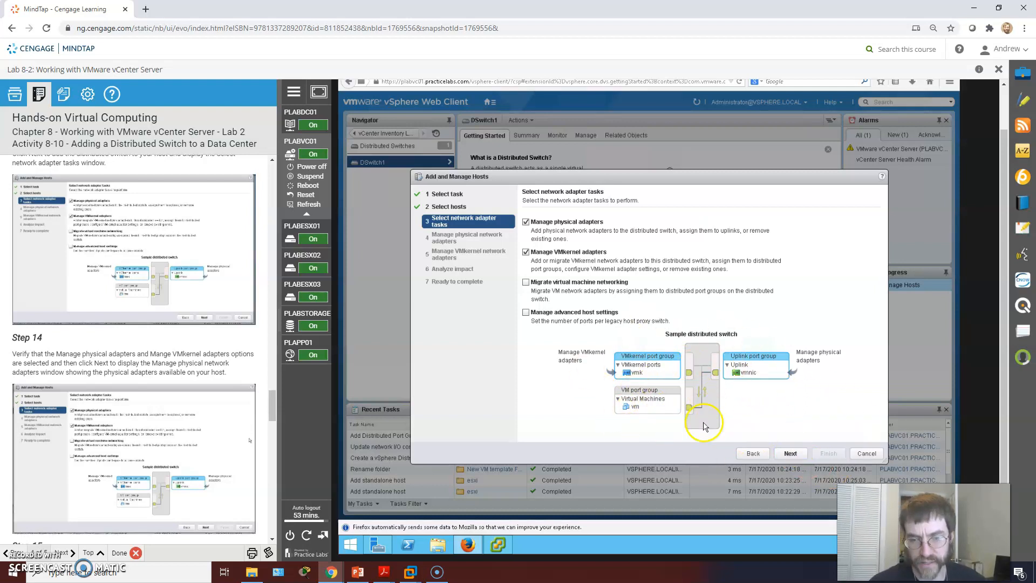
left_click(790, 453)
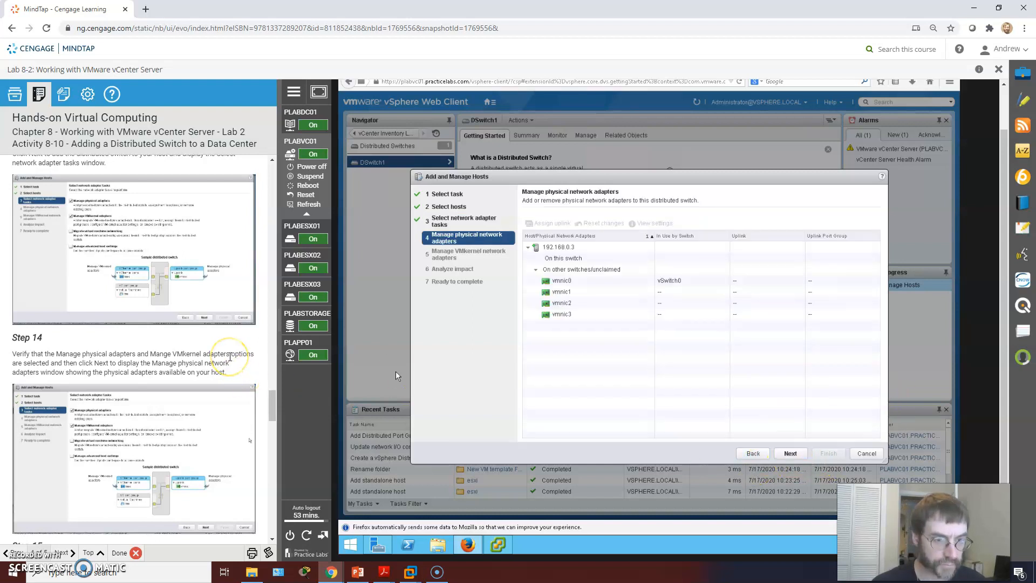
- Select the unused adapter vmnic1 of host 192.168.0.3 and accept continuing to the VMkernel adapters without an assigned uplink
left_click(561, 291)
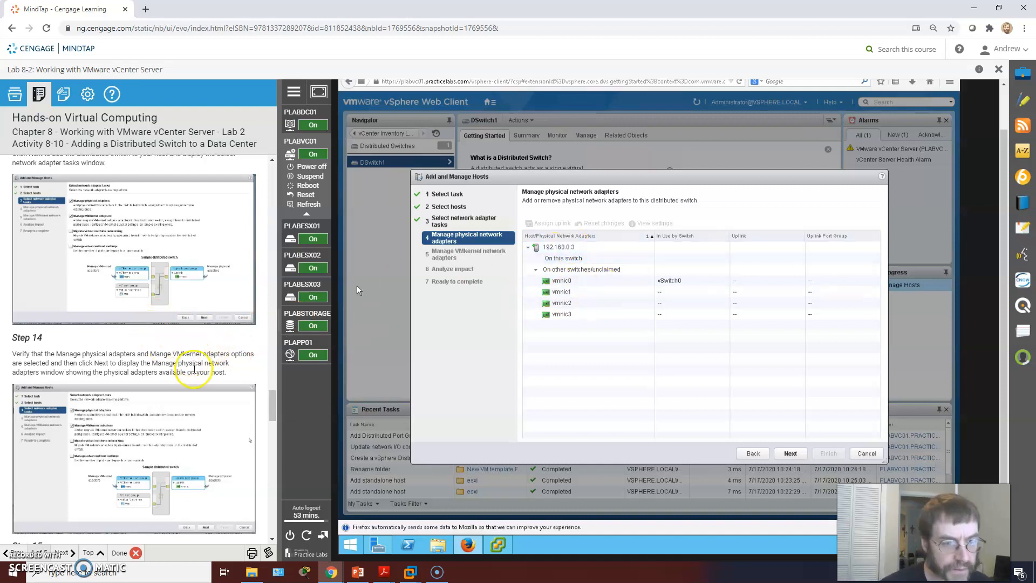
scroll(216, 352, "down", 4)
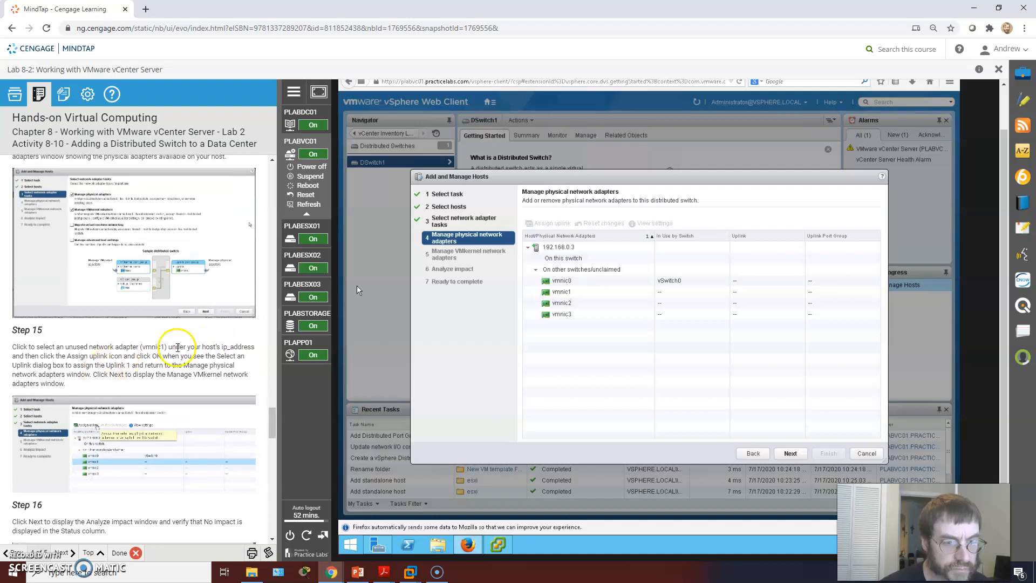
scroll(173, 323, "down", 1)
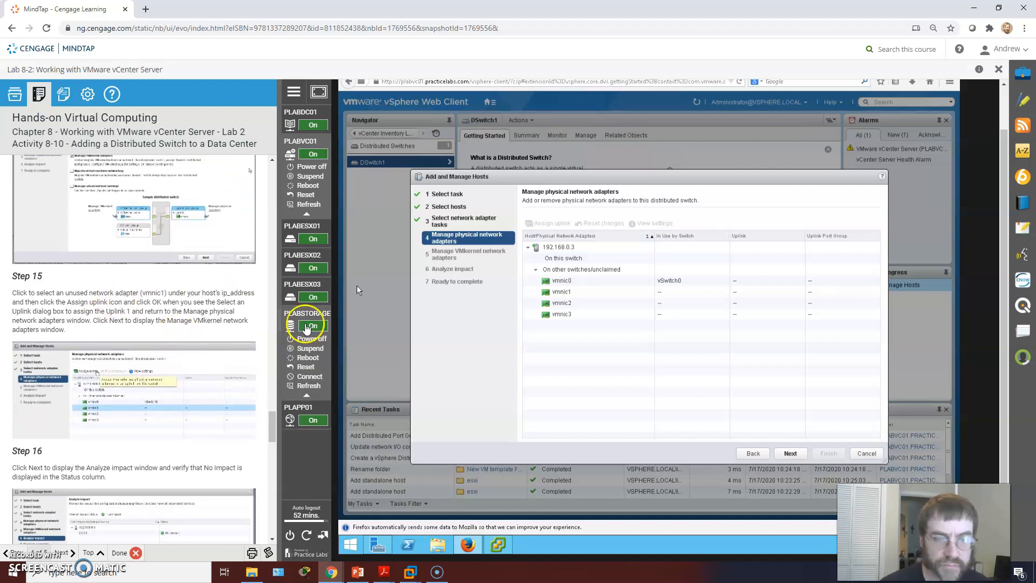
left_click(561, 292)
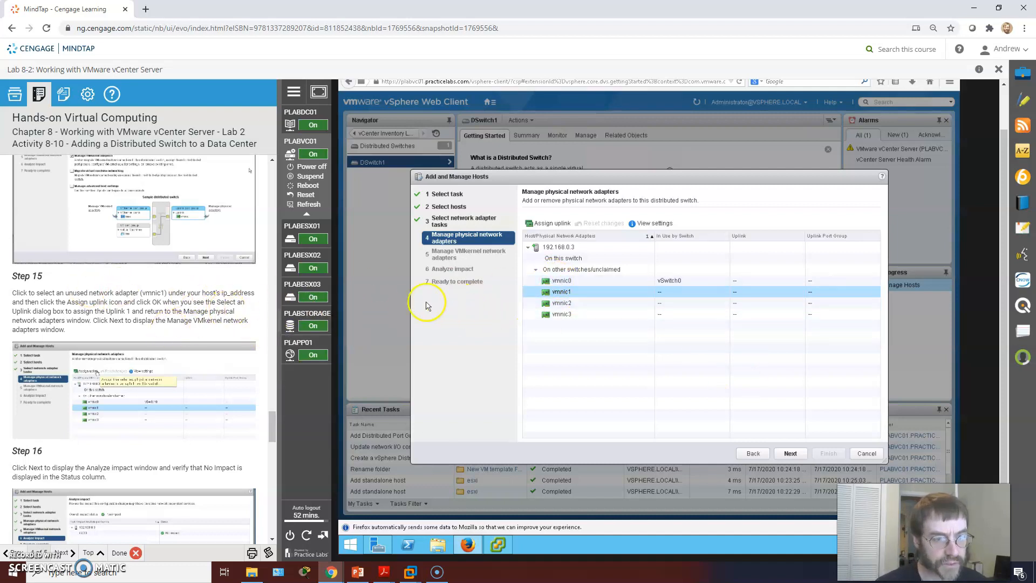
left_click(566, 293)
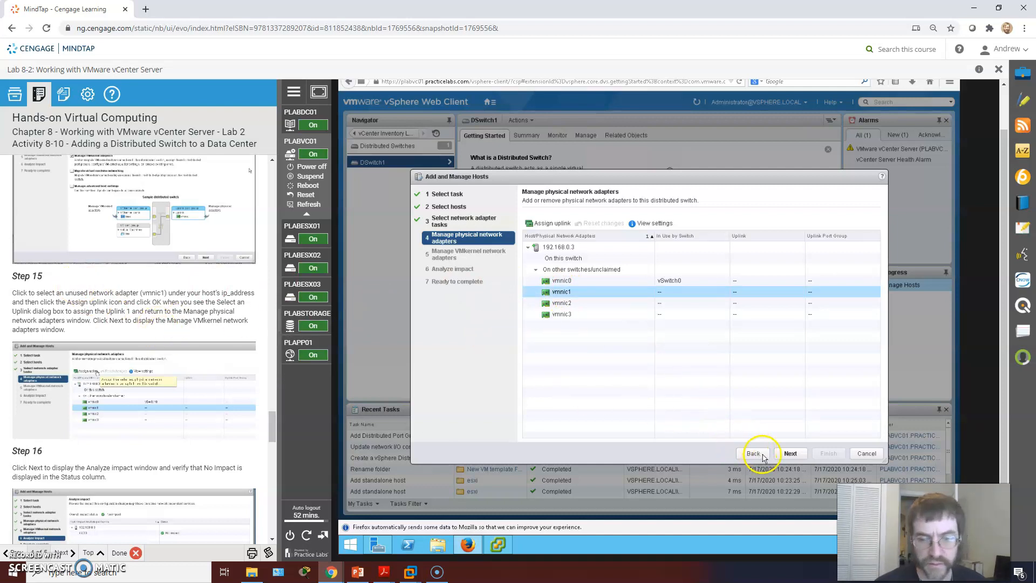
left_click(788, 453)
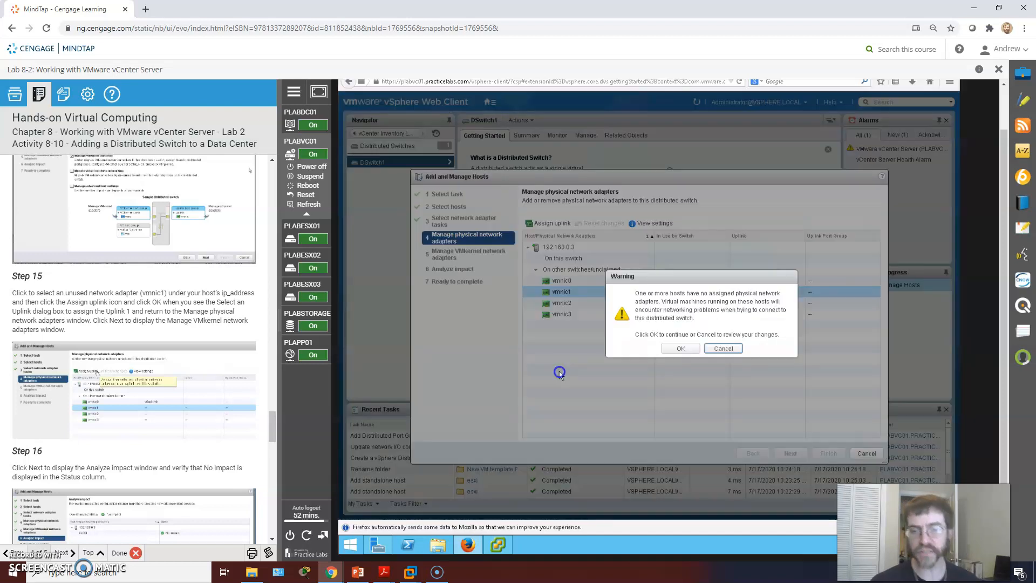
left_click(674, 345)
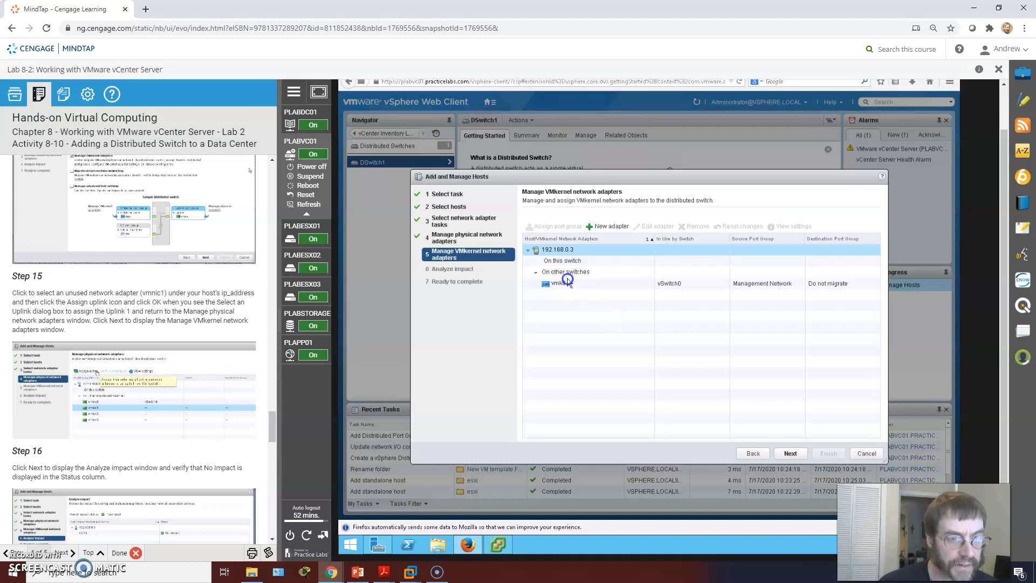
- Continue from the VMkernel network adapters of host 192.168.0.3 to the impact analysis
left_click(564, 281)
scroll(162, 426, "down", 1)
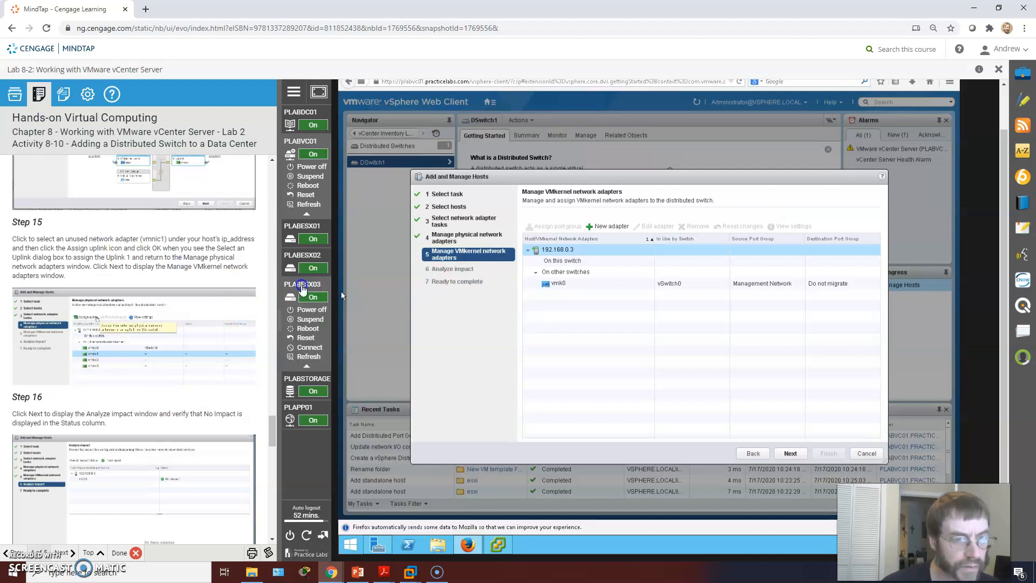
left_click(583, 283)
left_click(790, 454)
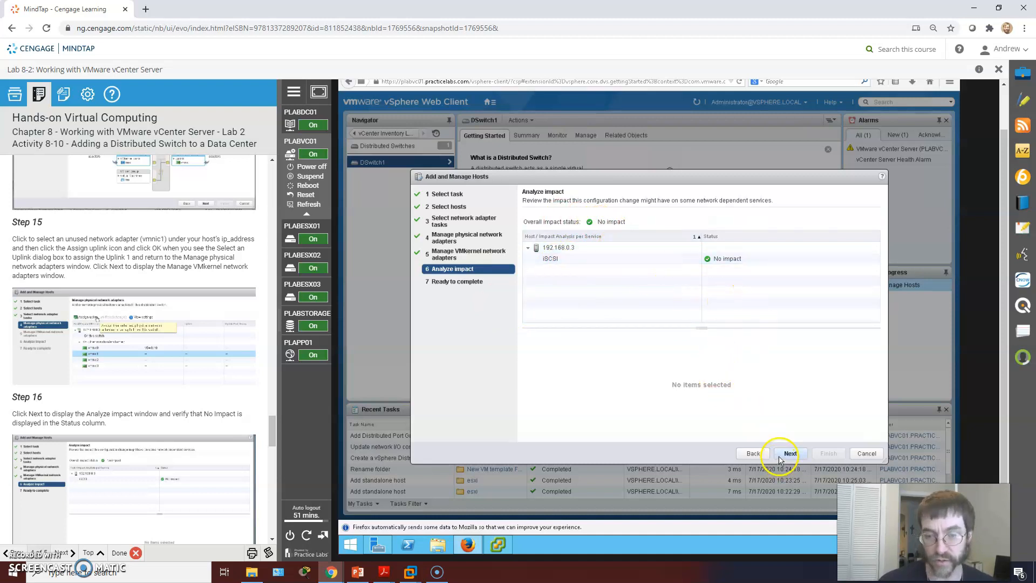
- Continue from the impact analysis to the settings review and finish adding host 192.168.0.3 to the distributed switch
scroll(150, 358, "down", 5)
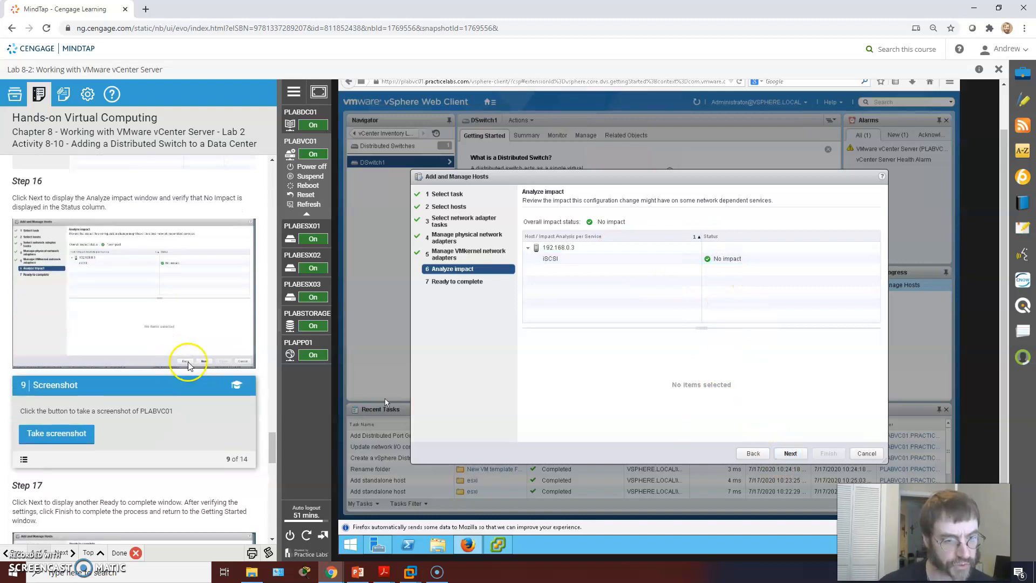
left_click(790, 453)
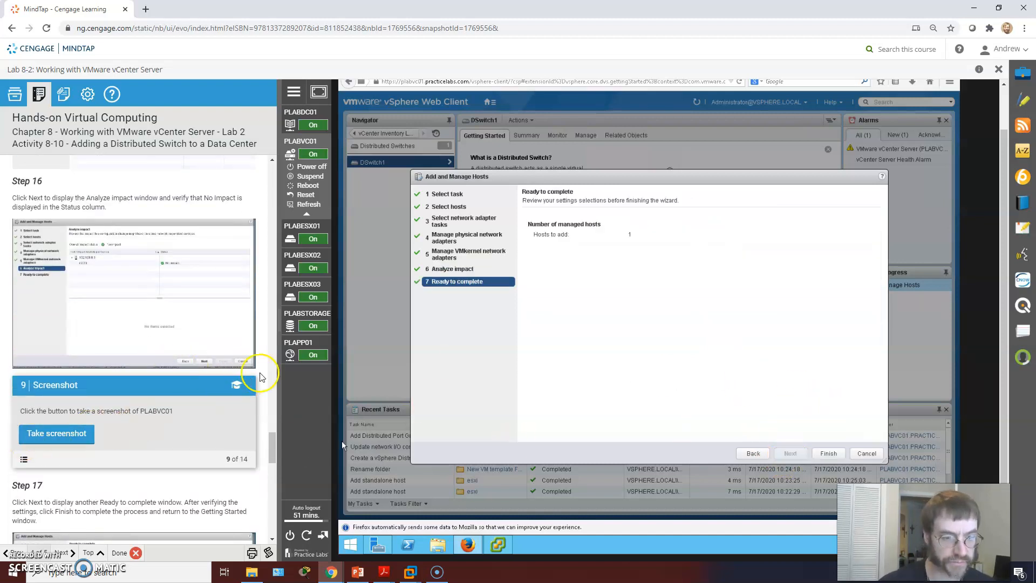
scroll(265, 374, "down", 2)
scroll(209, 352, "down", 3)
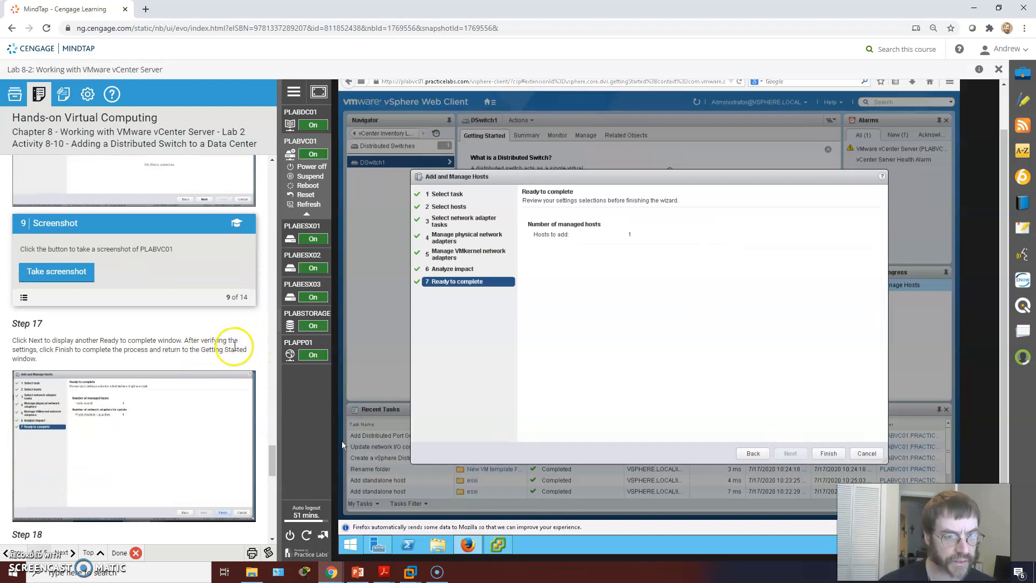
left_click(311, 354)
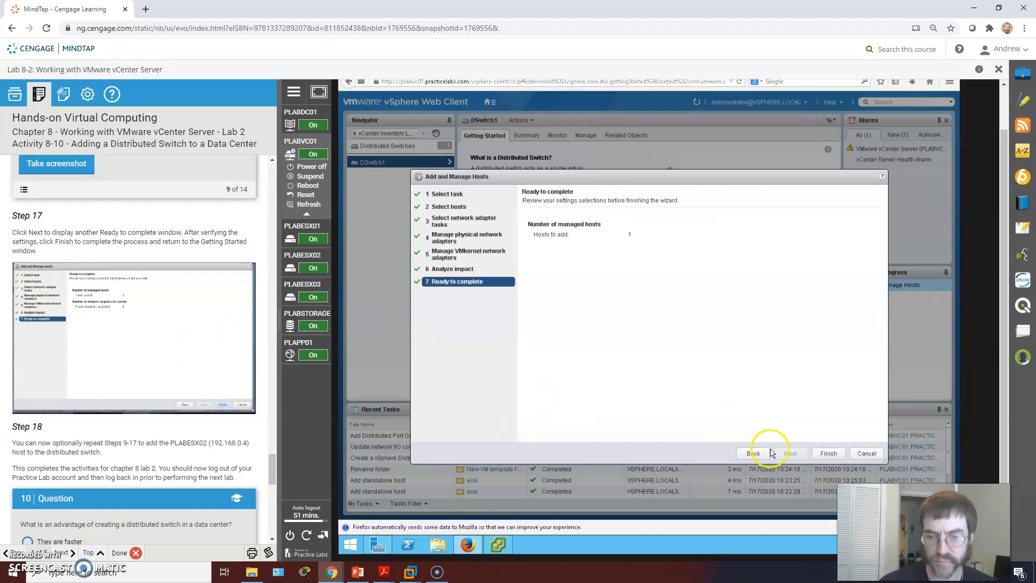
left_click(825, 456)
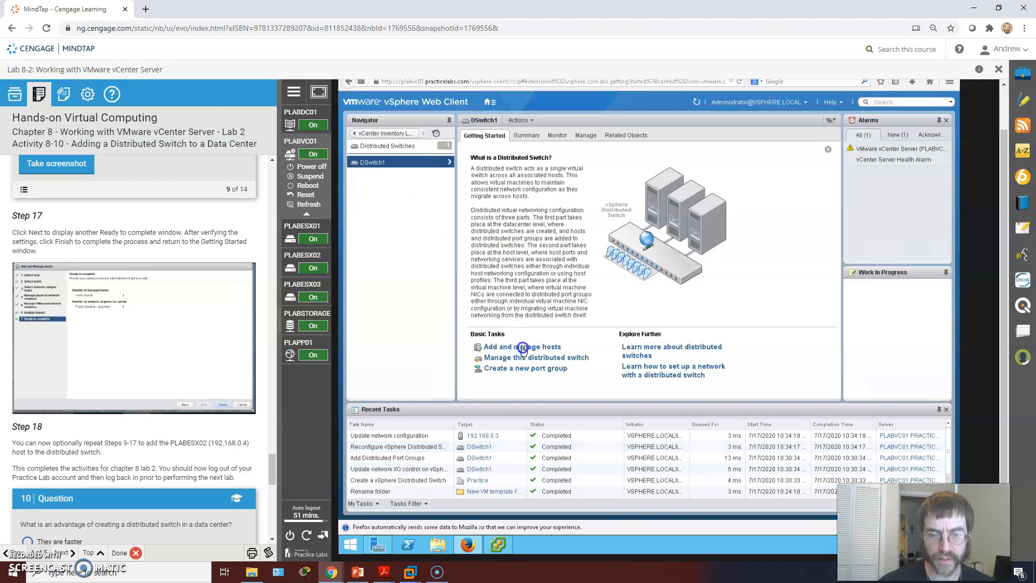
- Start adding hosts to distributed switch DSwitch1 and choose 192.168.0.4 as the new host
left_click(522, 348)
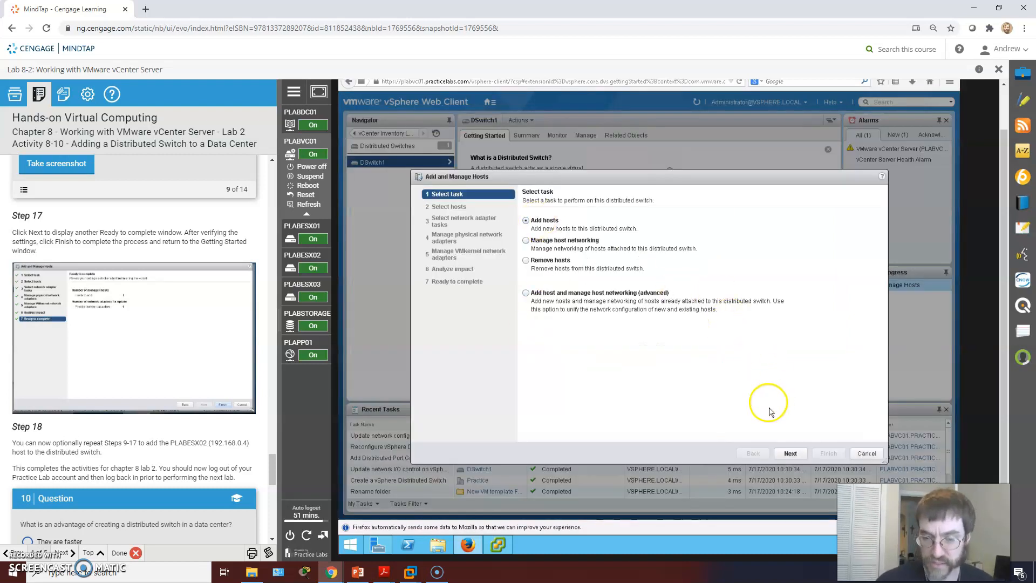
left_click(789, 453)
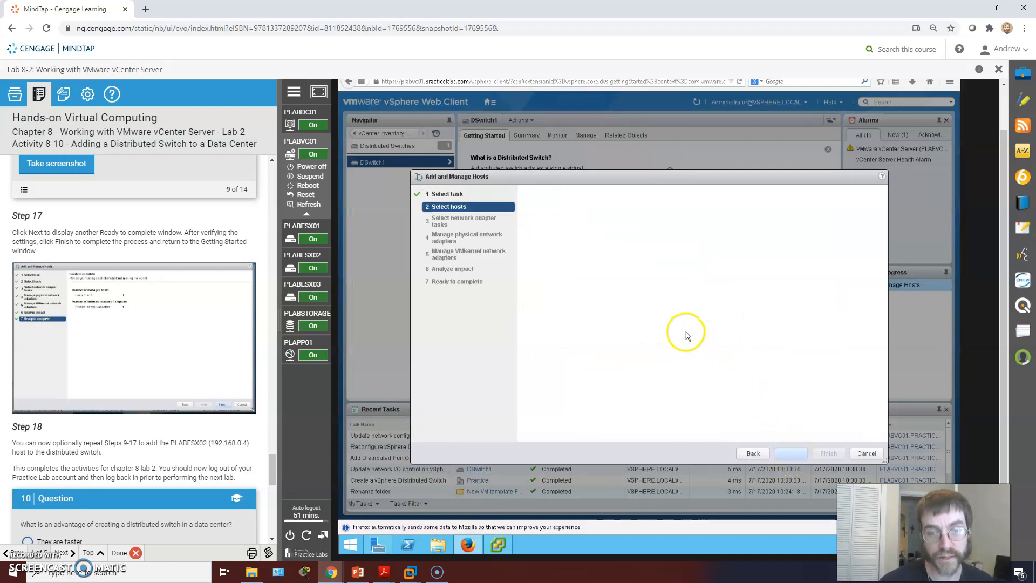
left_click(545, 224)
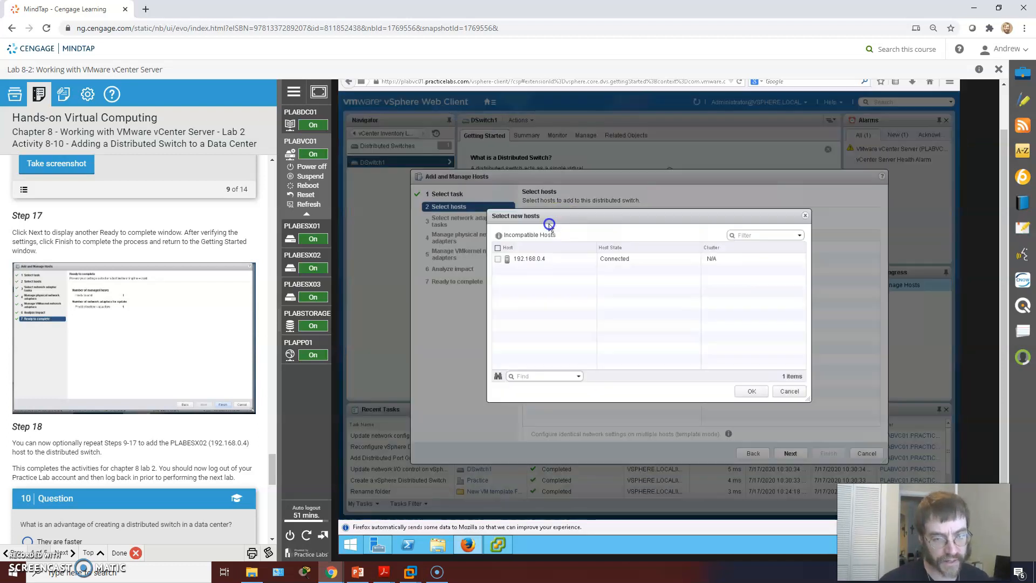
left_click(497, 259)
left_click(750, 391)
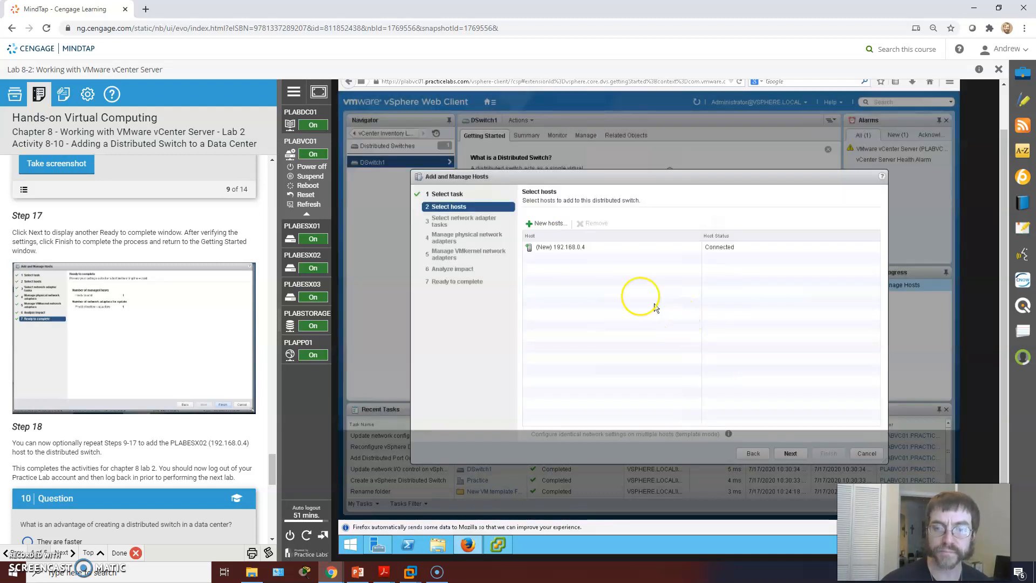
- Continue with host 192.168.0.4 to the physical network adapters, keeping the Manage physical adapters and Manage VMkernel adapters tasks selected
left_click(561, 248)
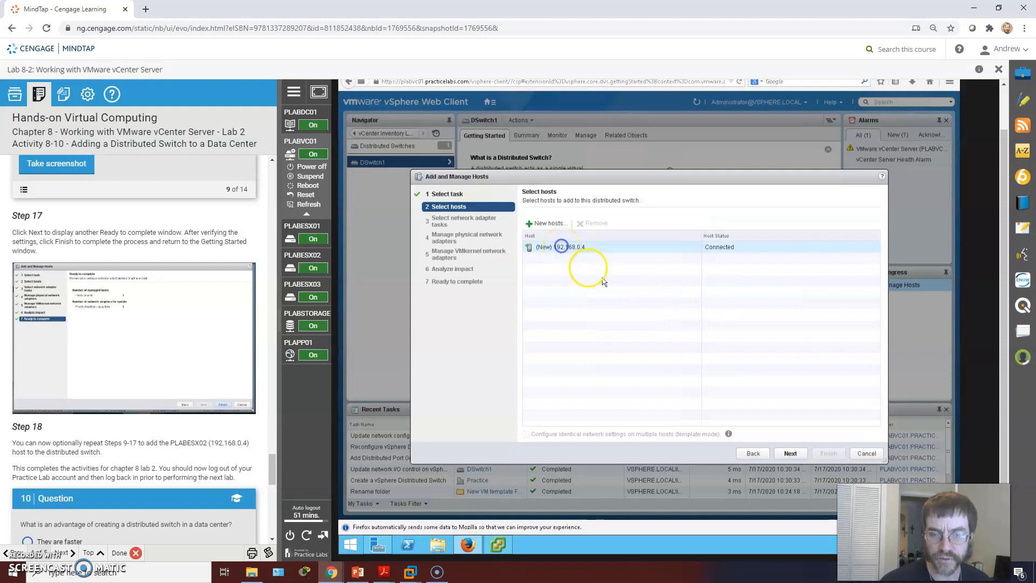
left_click(791, 453)
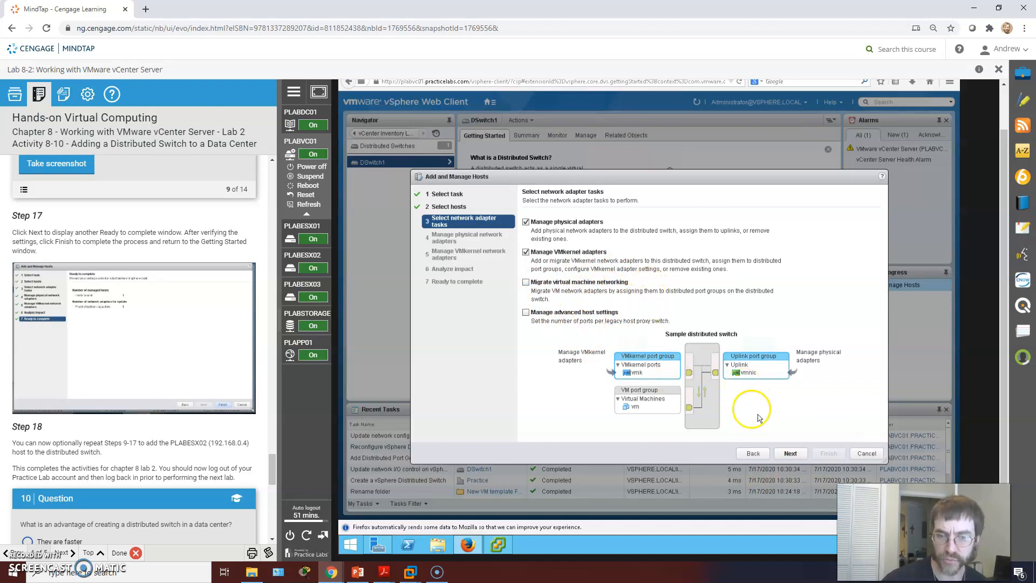
left_click(789, 456)
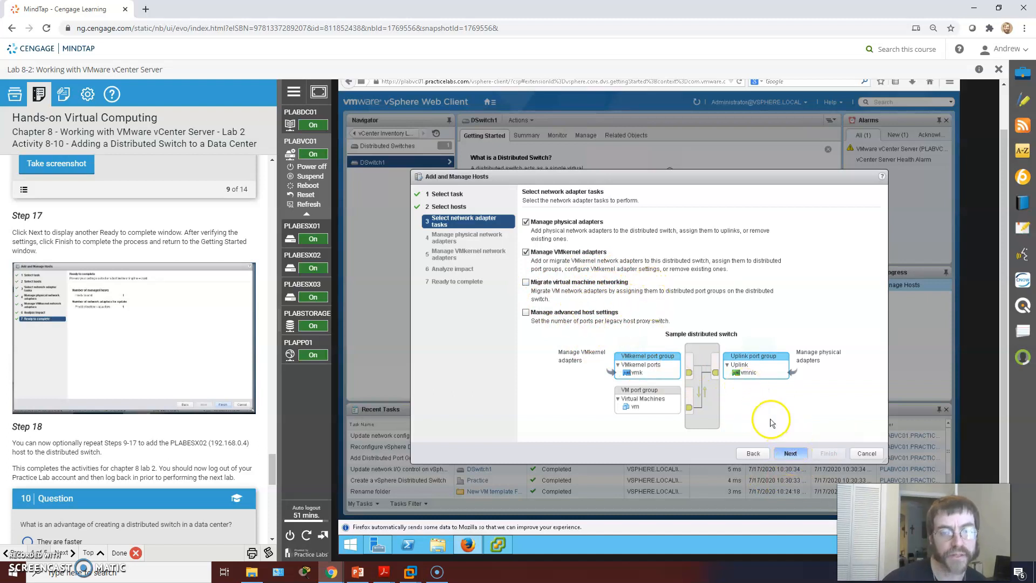
- Select the unused adapter vmnic1 of host 192.168.0.4 and accept continuing to the VMkernel adapters without an assigned uplink
left_click(558, 293)
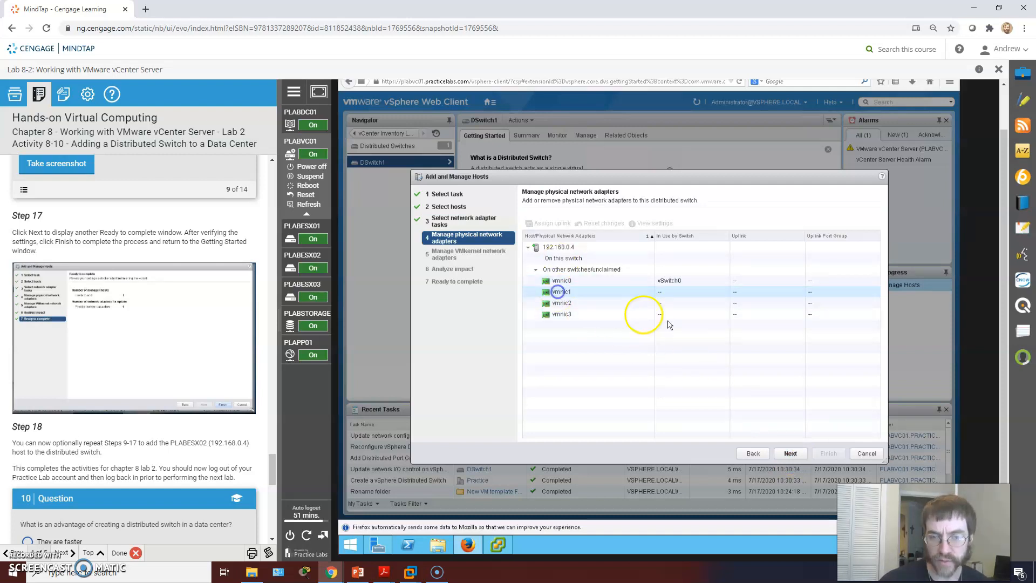
left_click(789, 453)
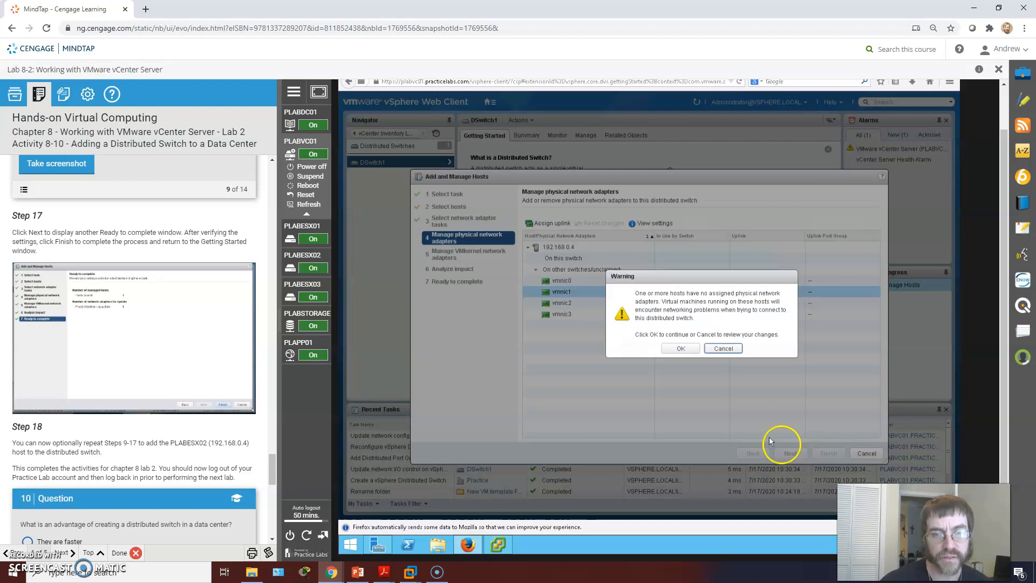
left_click(686, 352)
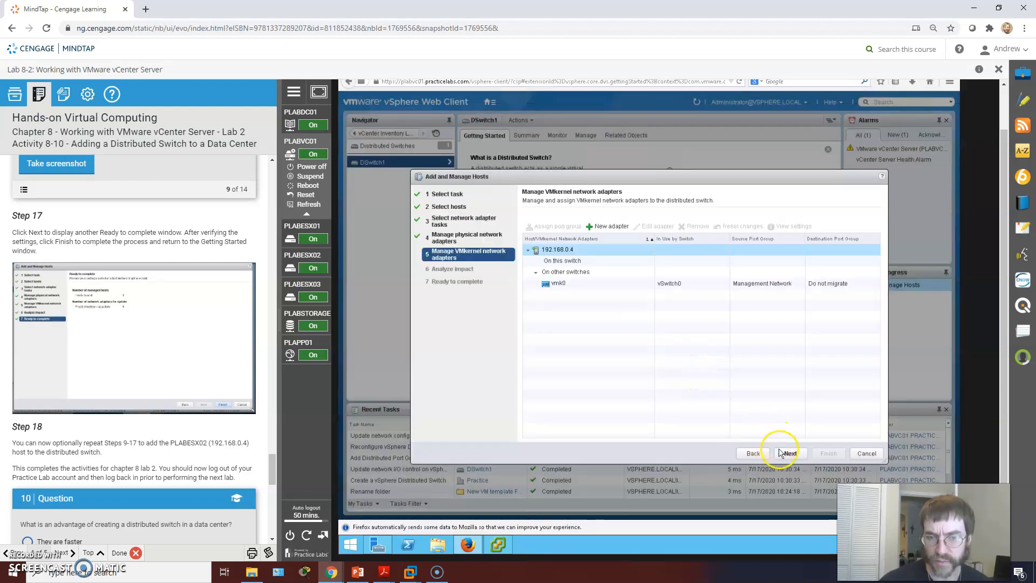
- Continue past the VMkernel adapters and impact analysis of host 192.168.0.4 and finish adding it to the distributed switch
left_click(789, 453)
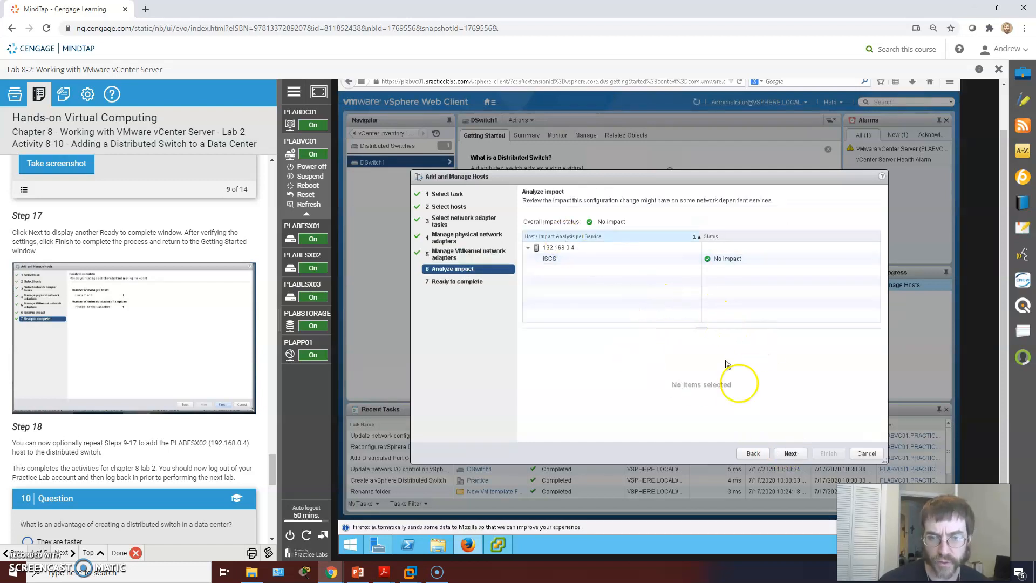
left_click(789, 452)
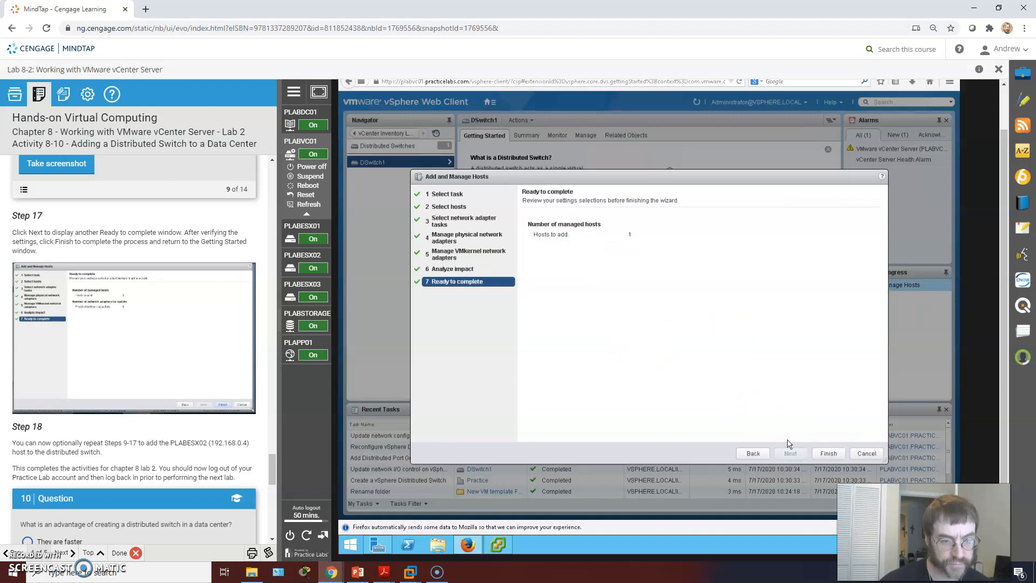
left_click(828, 453)
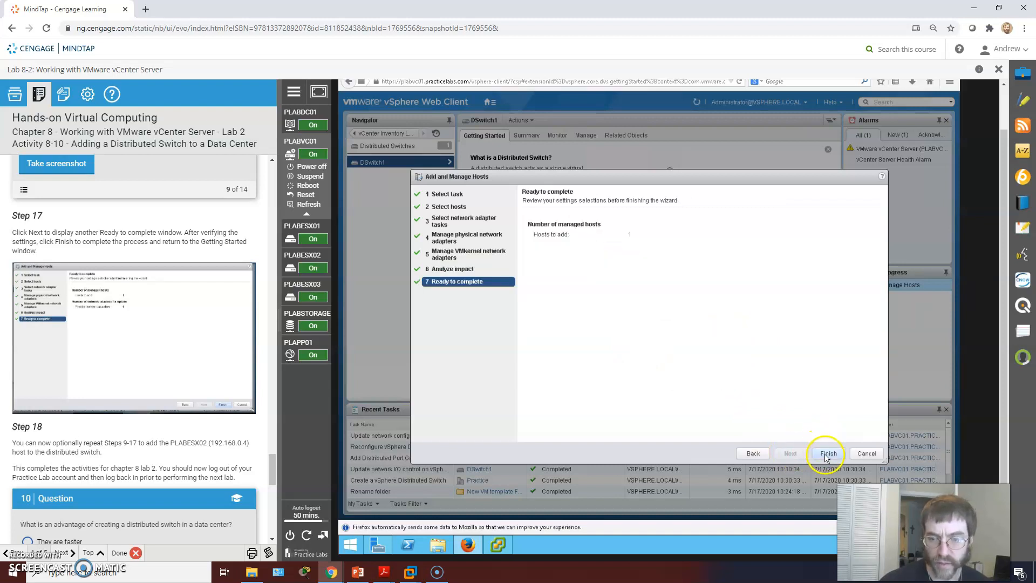
left_click(716, 386)
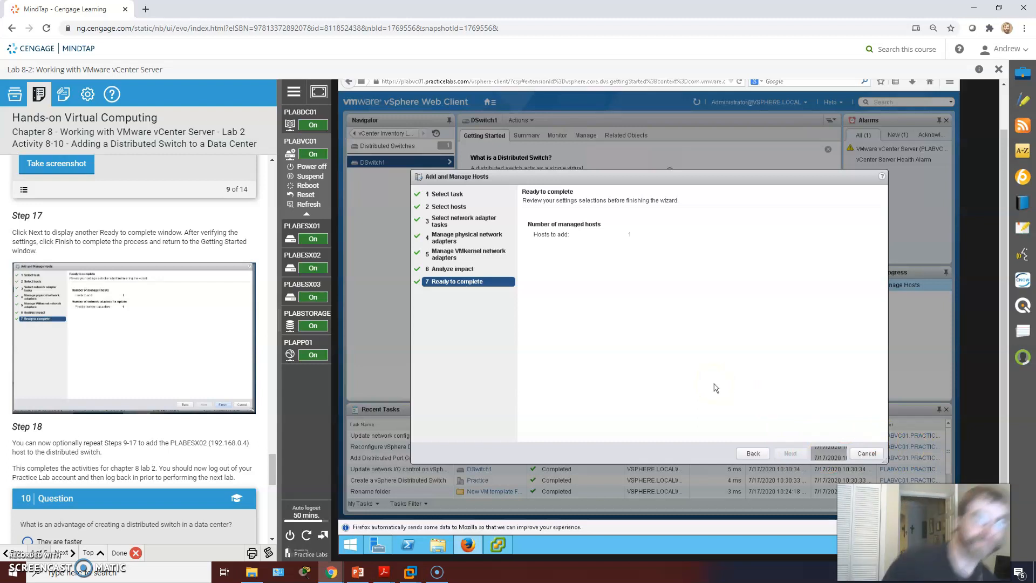